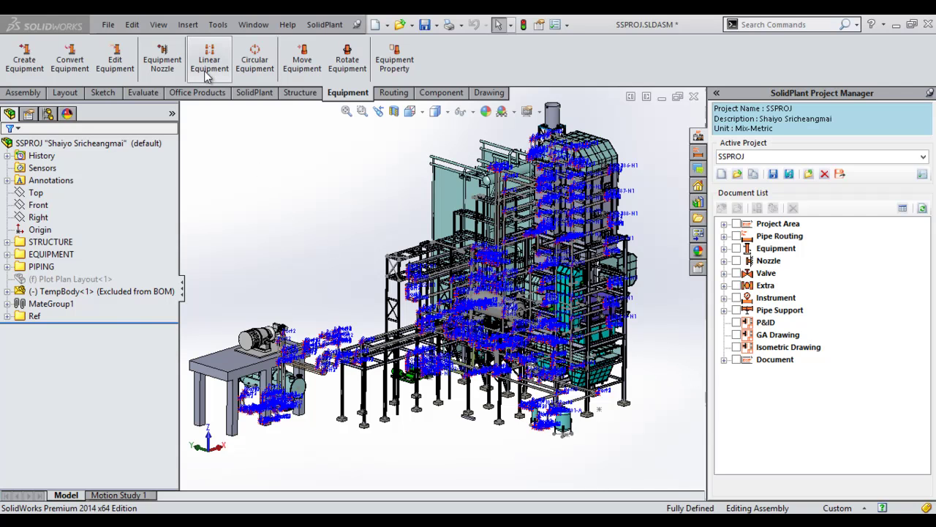
- Turn on Large Assembly Mode for the SSPROJ plant assembly
{"action": "left_click", "coordinate": [217, 25]}
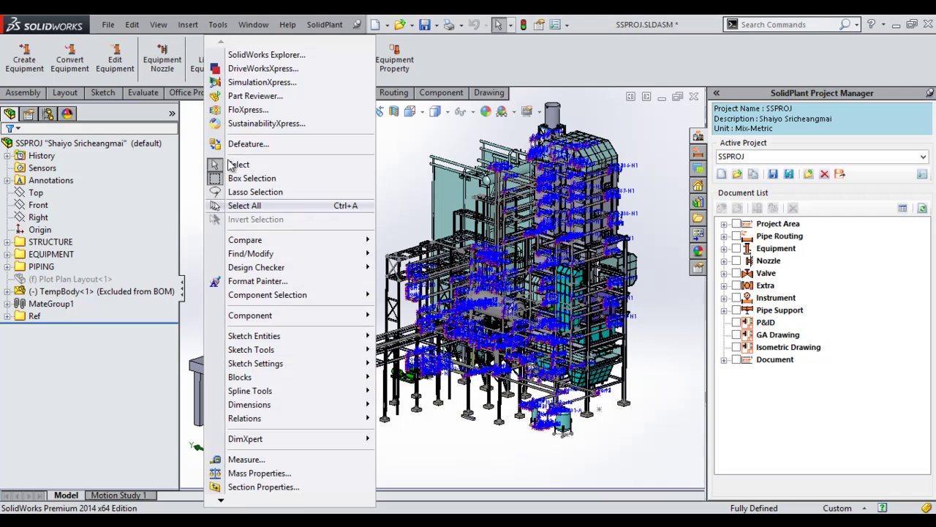
{"action": "left_click", "coordinate": [250, 500]}
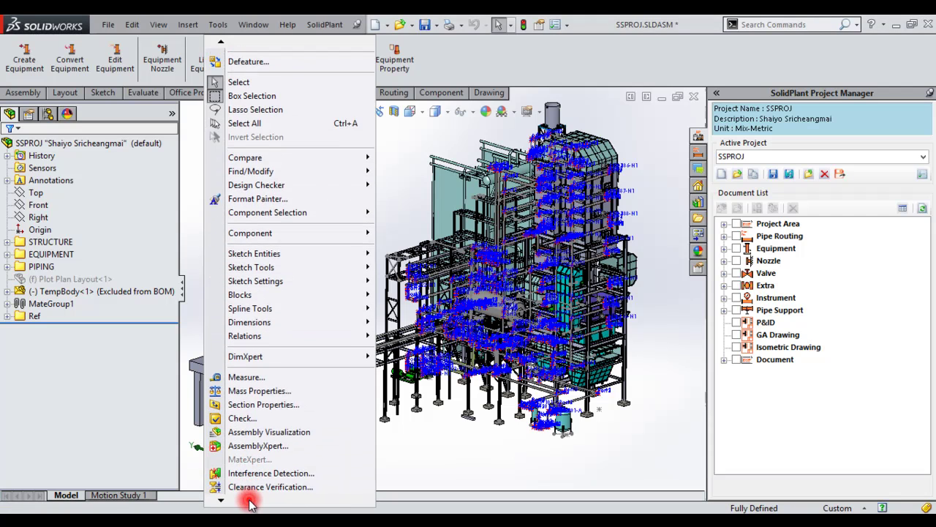
{"action": "left_click", "coordinate": [250, 501]}
{"action": "left_click", "coordinate": [250, 502]}
{"action": "left_click", "coordinate": [249, 501]}
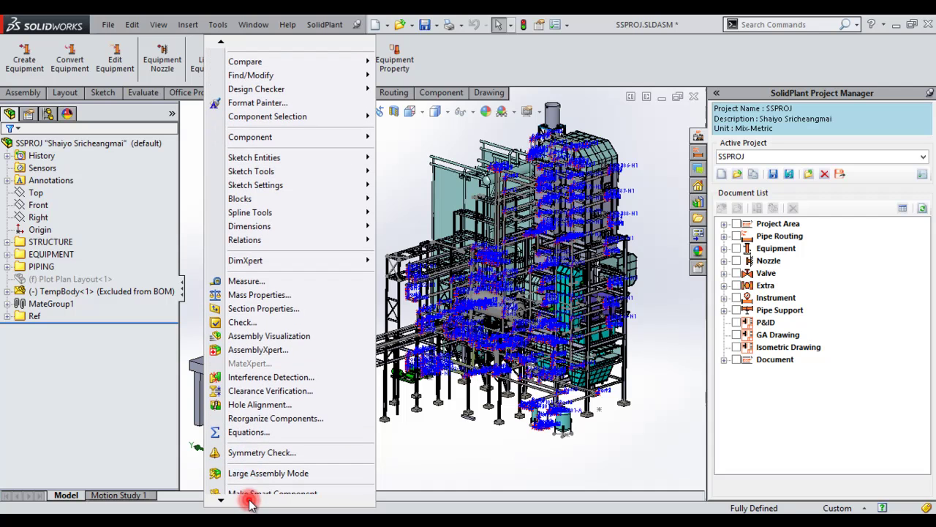
{"action": "left_click", "coordinate": [249, 501]}
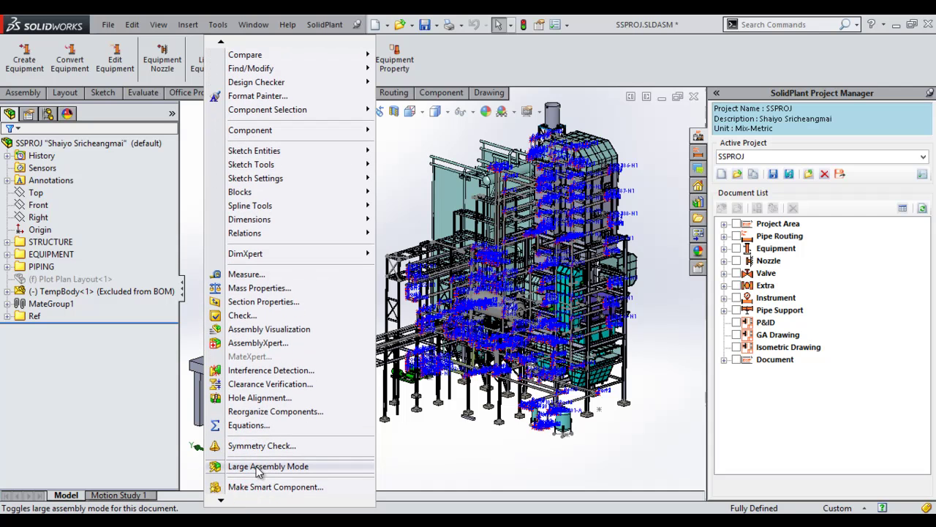
{"action": "left_click", "coordinate": [258, 466]}
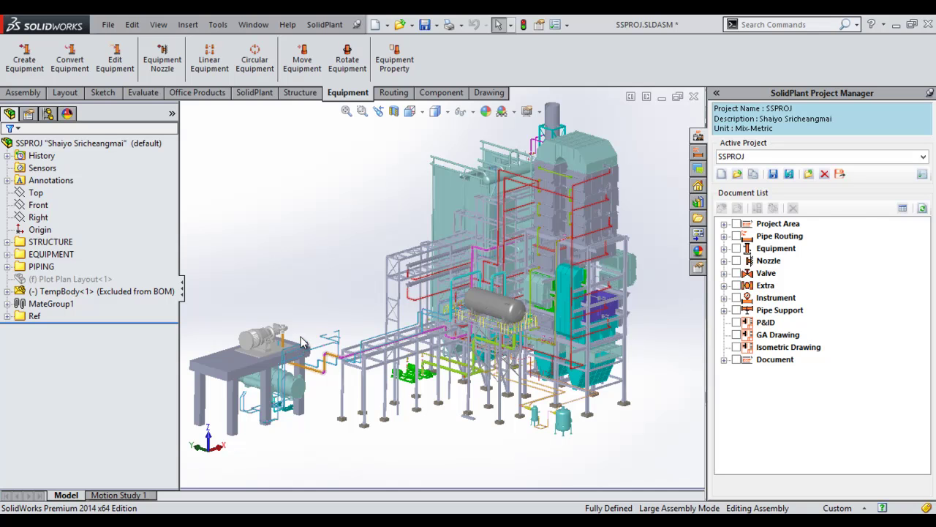
- Add a walk-through with the Top plane as the viewport reference, start it and dismiss the quick start instructions
{"action": "left_click", "coordinate": [165, 27]}
{"action": "mouse_move", "coordinate": [195, 121]}
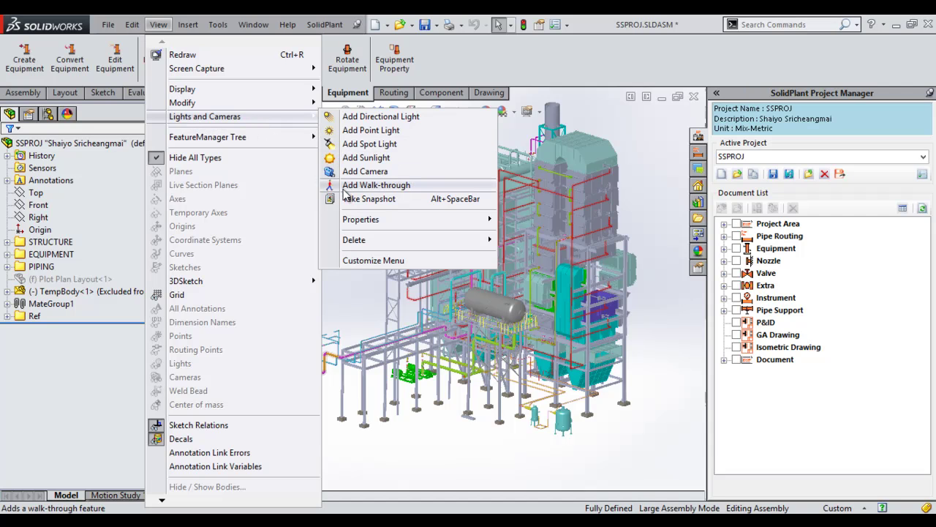
{"action": "left_click", "coordinate": [376, 185]}
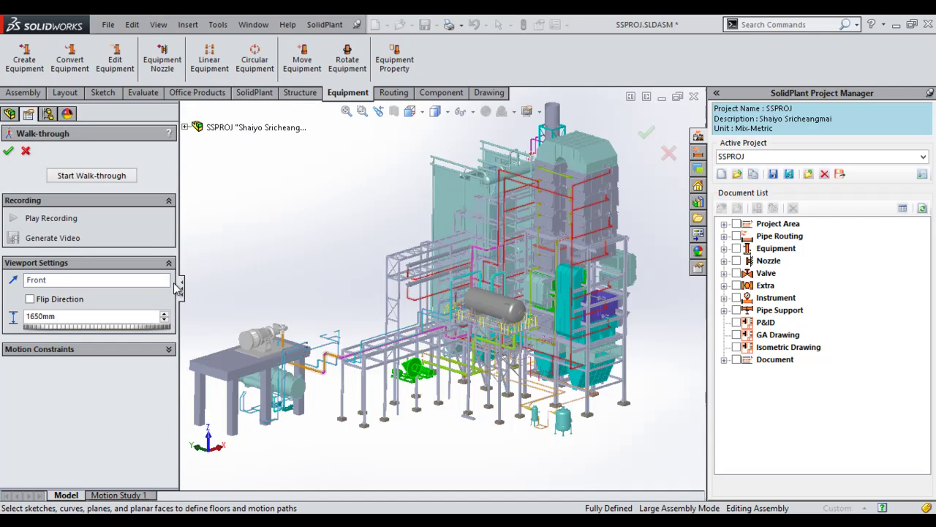
{"action": "left_click", "coordinate": [60, 282]}
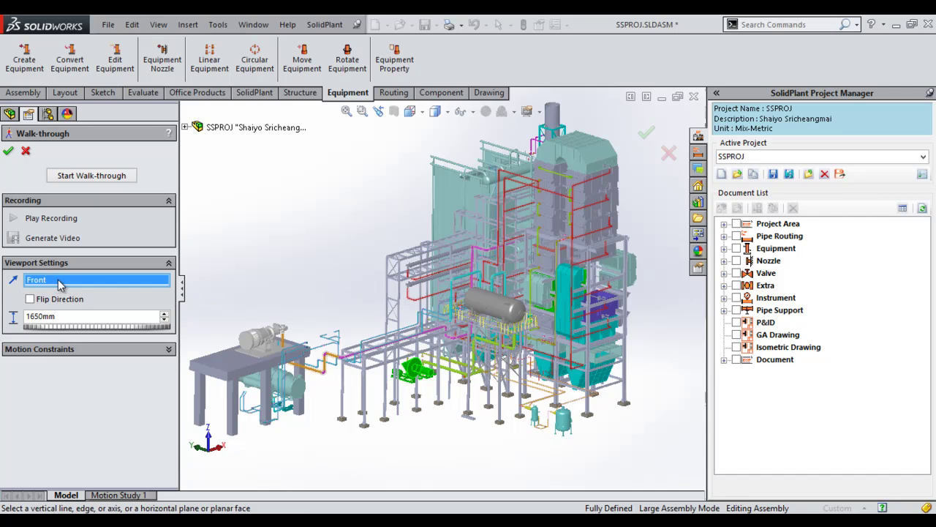
{"action": "left_click", "coordinate": [185, 128]}
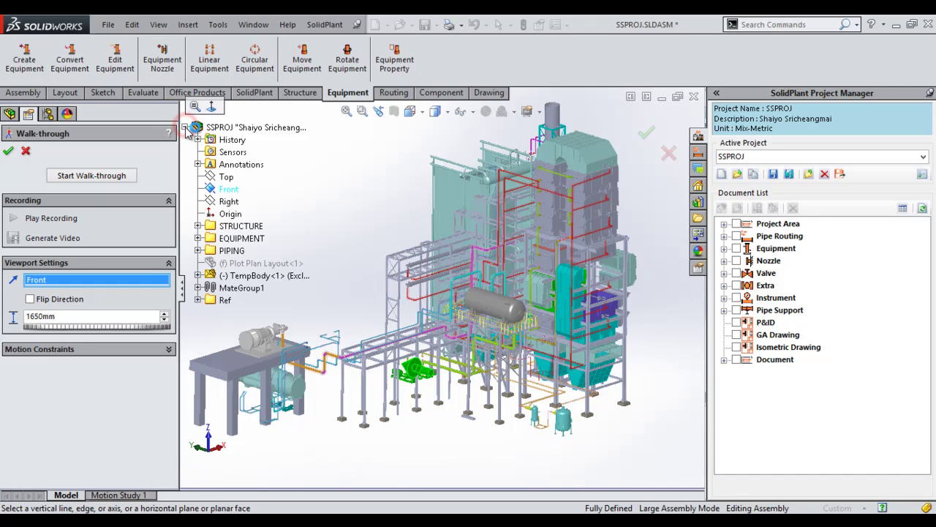
{"action": "left_click", "coordinate": [229, 181]}
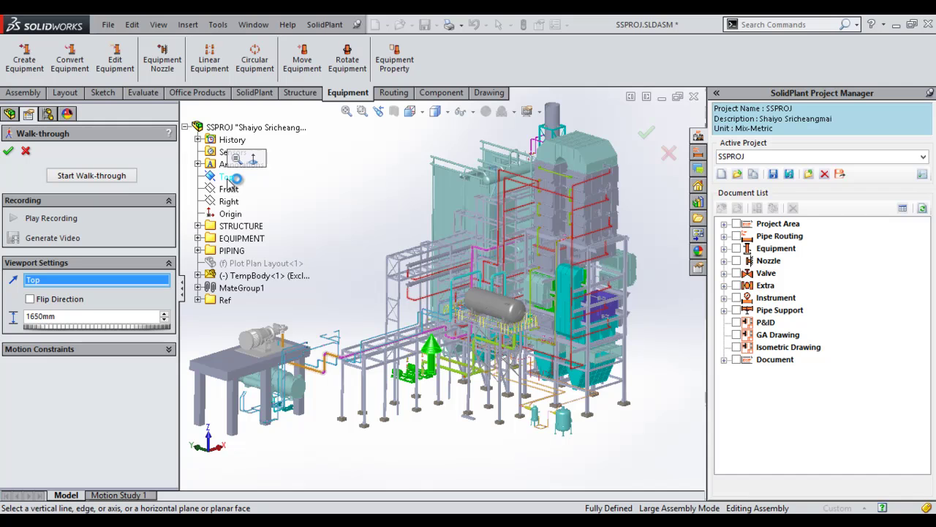
{"action": "left_click", "coordinate": [103, 181]}
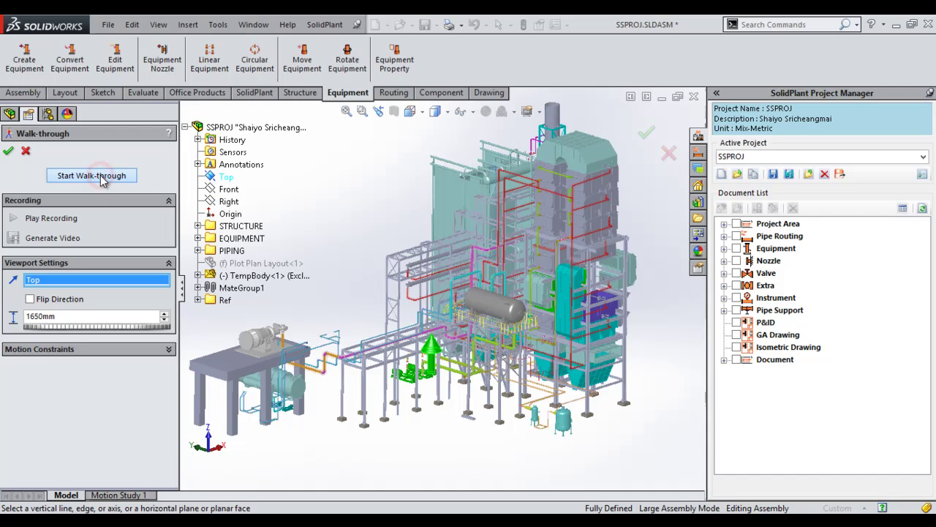
{"action": "left_click_drag", "start_coordinate": [412, 142], "coordinate": [612, 146]}
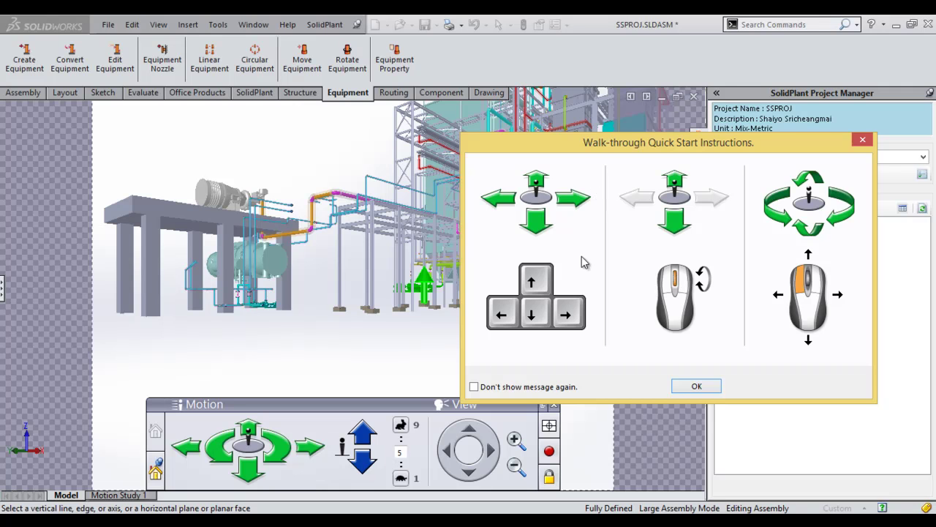
{"action": "left_click", "coordinate": [693, 387]}
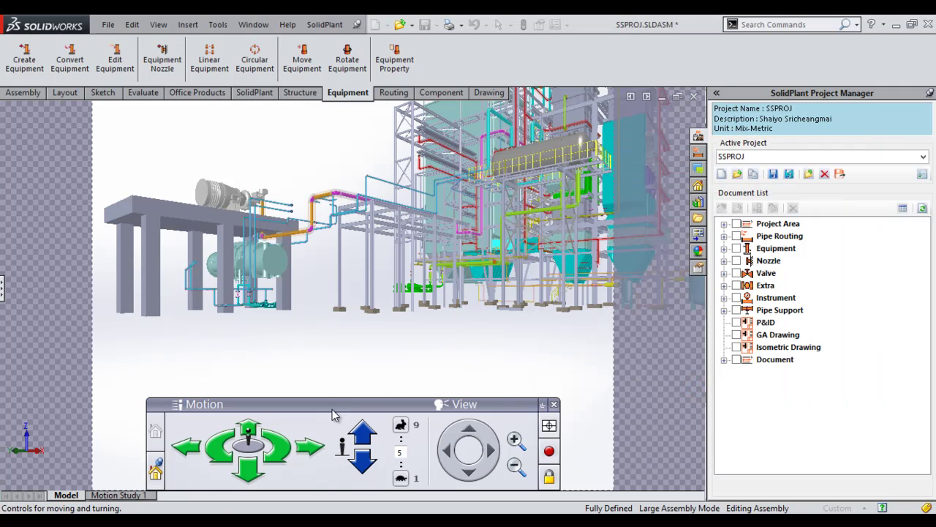
- Raise the walk-through viewpoint, walk forward and turn right to inspect the piping and equipment around and beyond the horizontal grey tank
{"action": "left_click", "coordinate": [363, 436]}
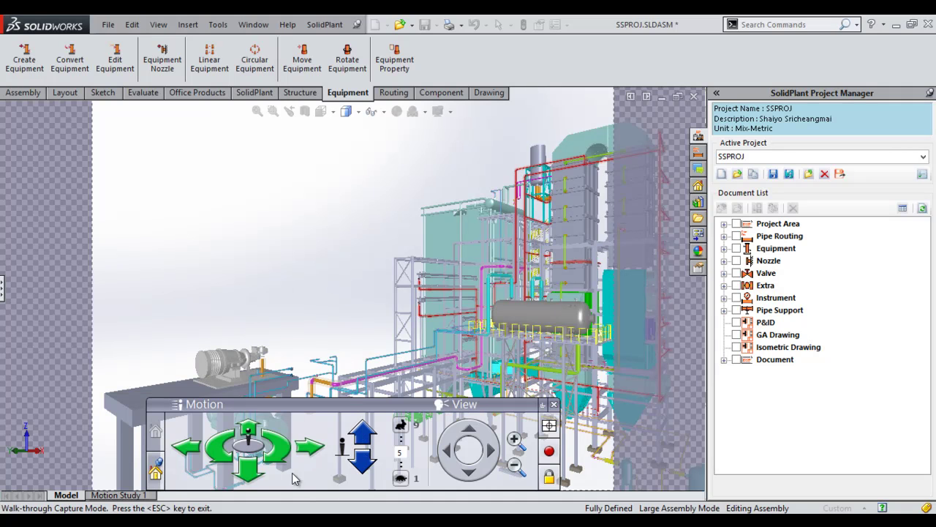
{"action": "left_click", "coordinate": [251, 431]}
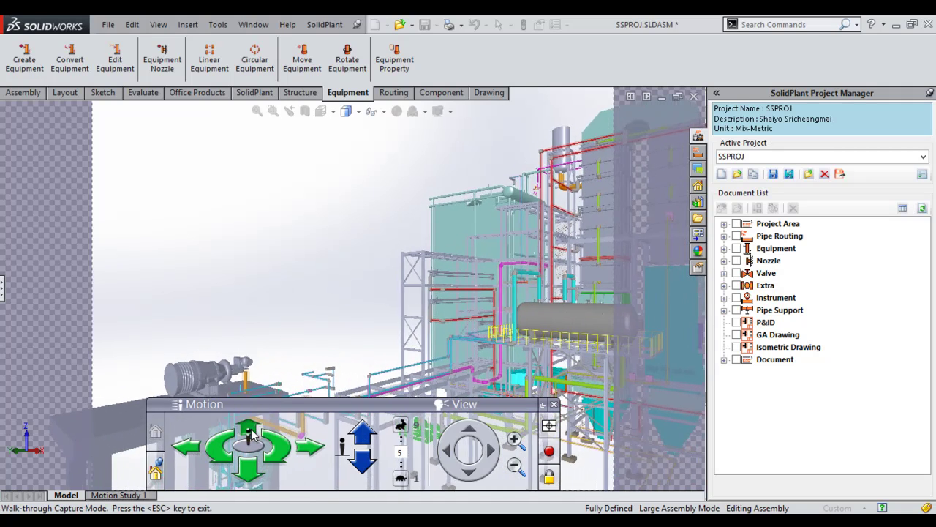
{"action": "left_click", "coordinate": [279, 447]}
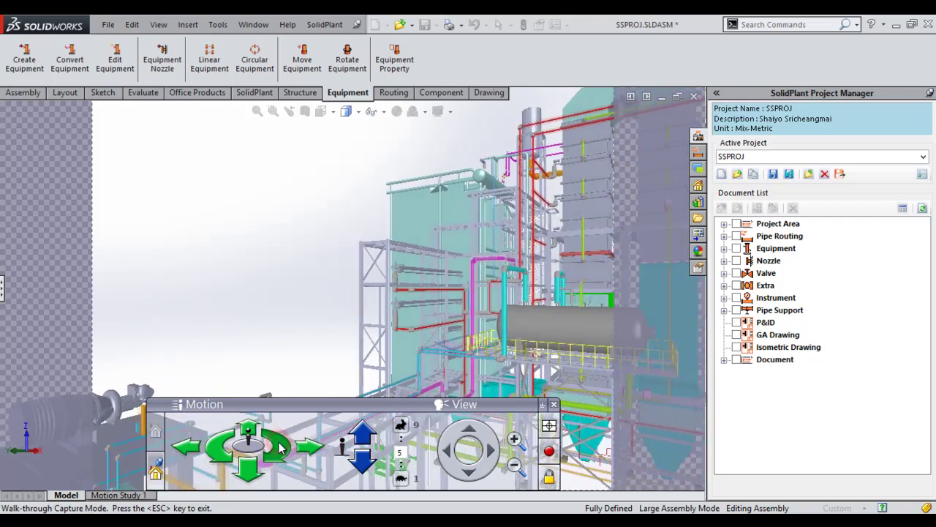
{"action": "left_click", "coordinate": [249, 432]}
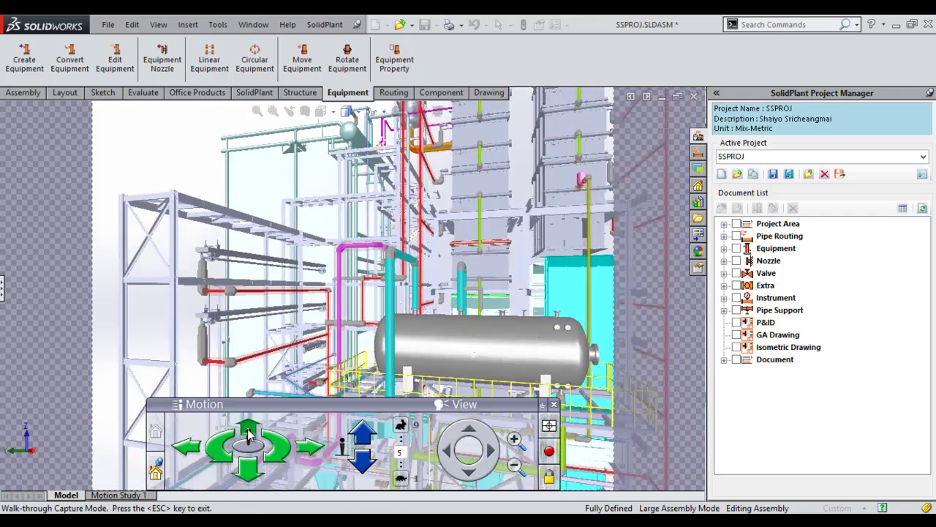
{"action": "left_click", "coordinate": [282, 448]}
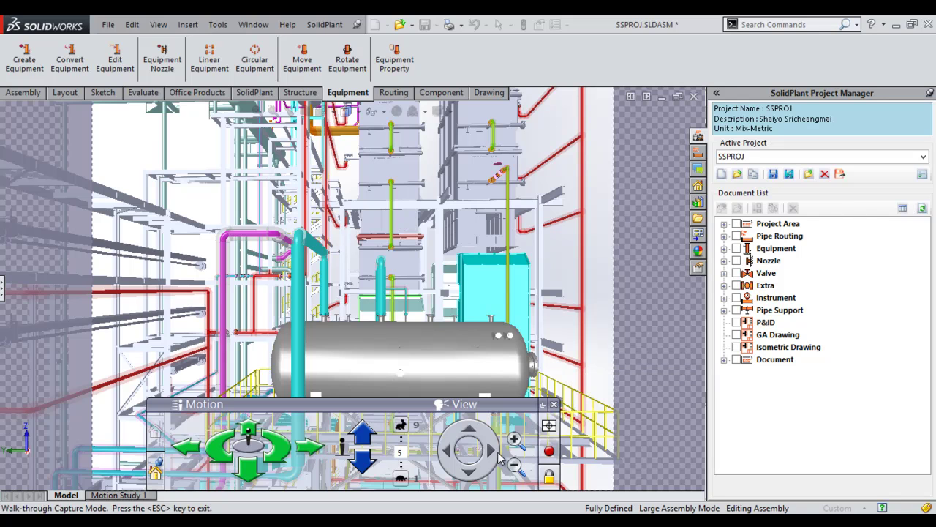
{"action": "left_click", "coordinate": [283, 452]}
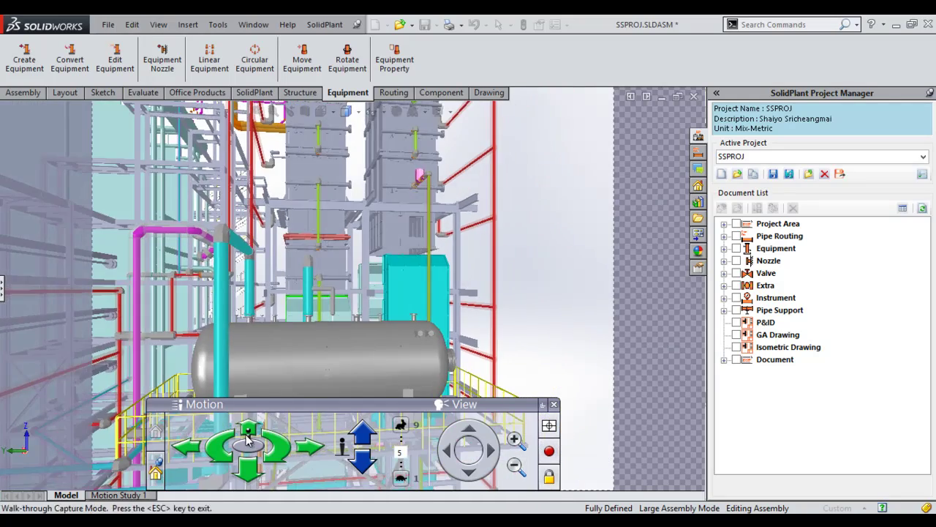
{"action": "left_click", "coordinate": [248, 428]}
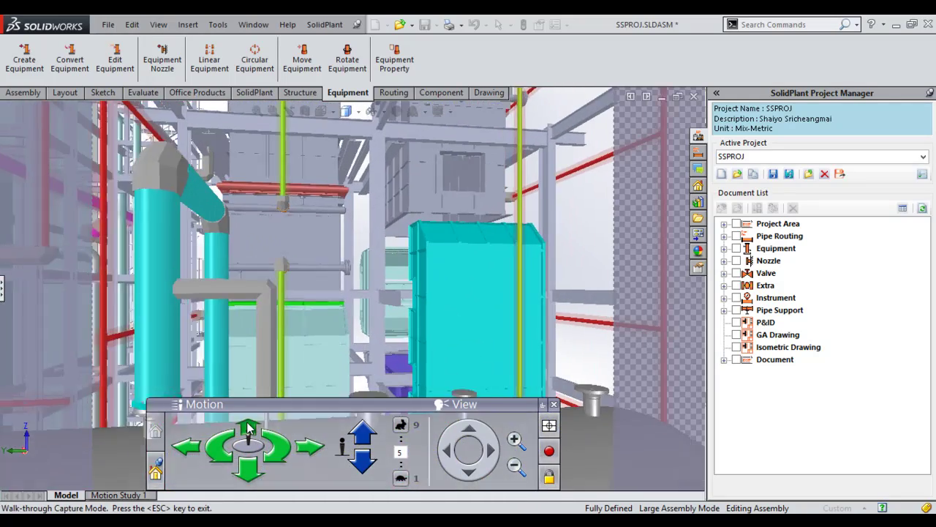
{"action": "left_click", "coordinate": [248, 428]}
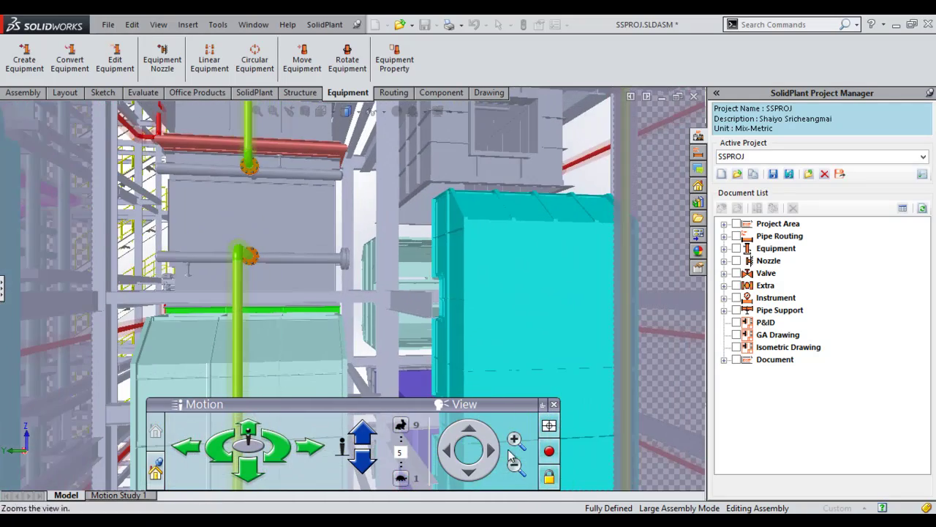
- Exit the walk-through without keeping it and turn off Large Assembly Mode
{"action": "left_click", "coordinate": [553, 406]}
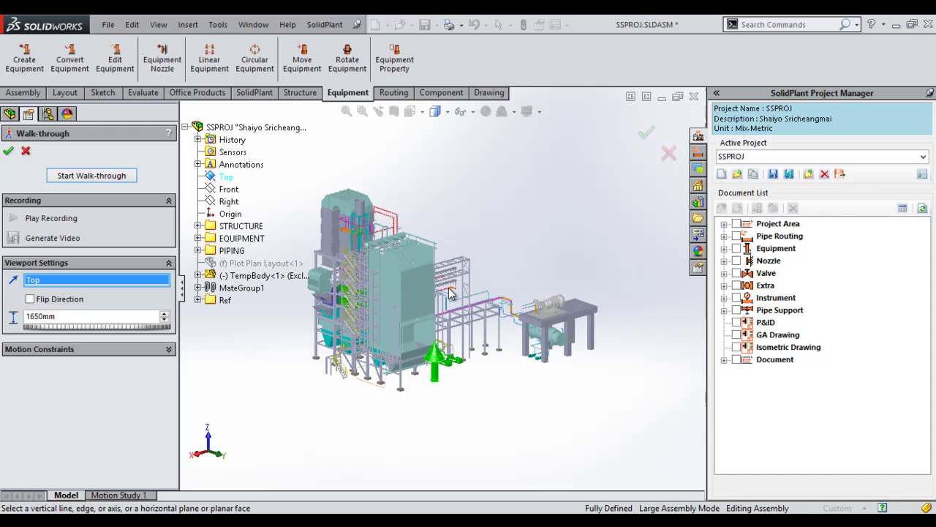
{"action": "left_click", "coordinate": [25, 151]}
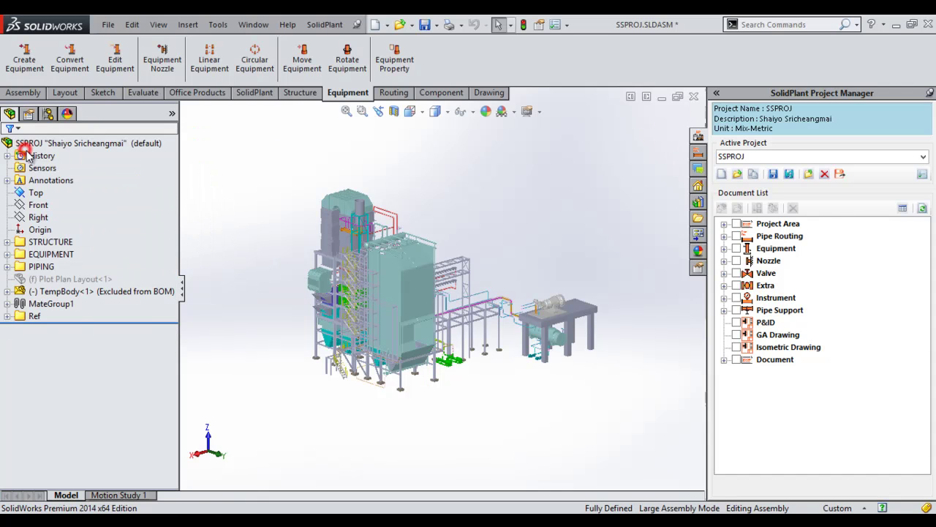
{"action": "left_click", "coordinate": [218, 26]}
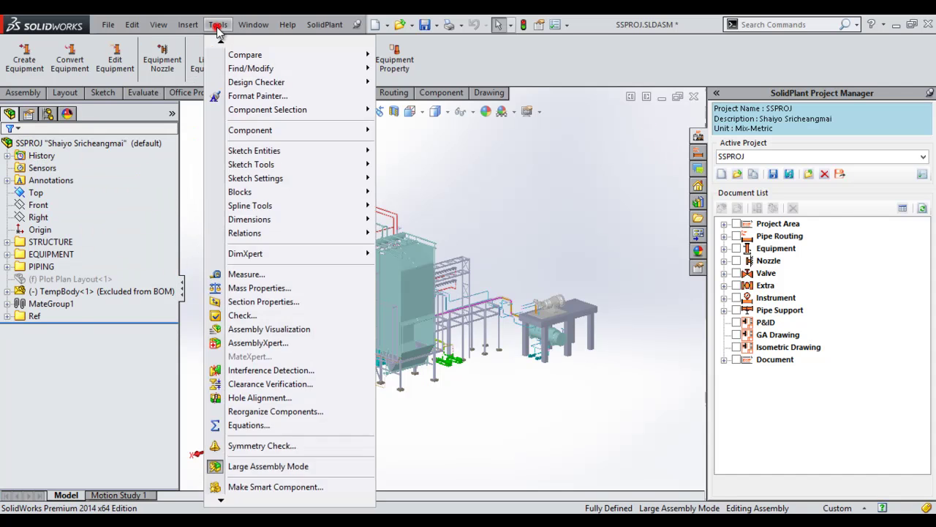
{"action": "left_click", "coordinate": [244, 471]}
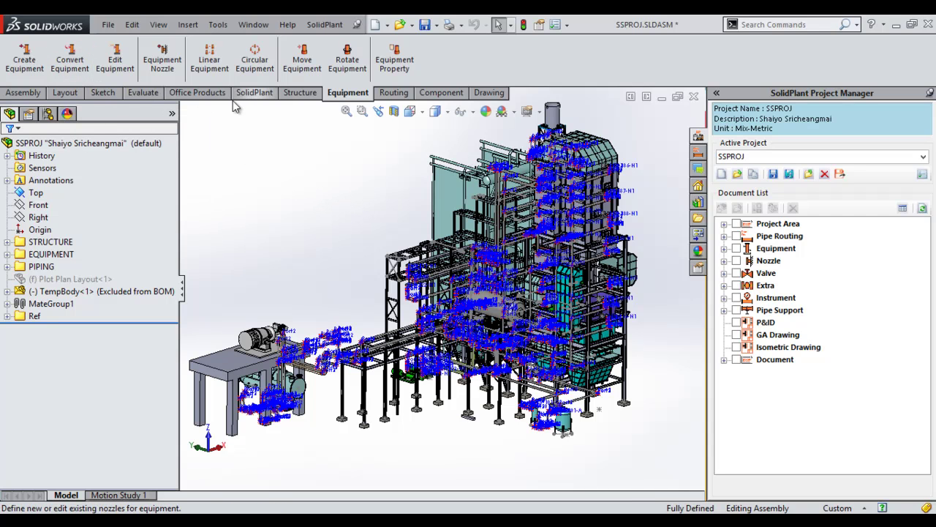
- Review the available SolidPlant, Structure, Equipment, Routing, Component and Drawing commands in turn
{"action": "left_click", "coordinate": [254, 93]}
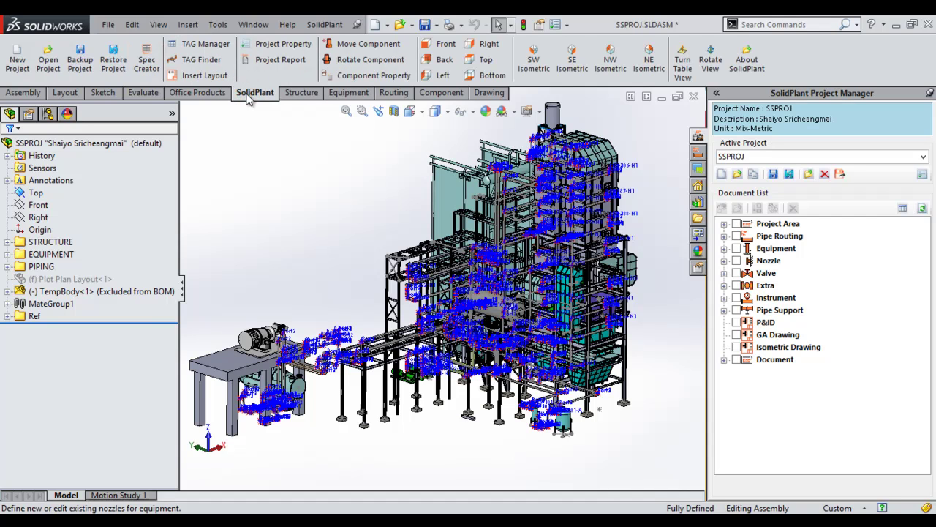
{"action": "left_click", "coordinate": [299, 97]}
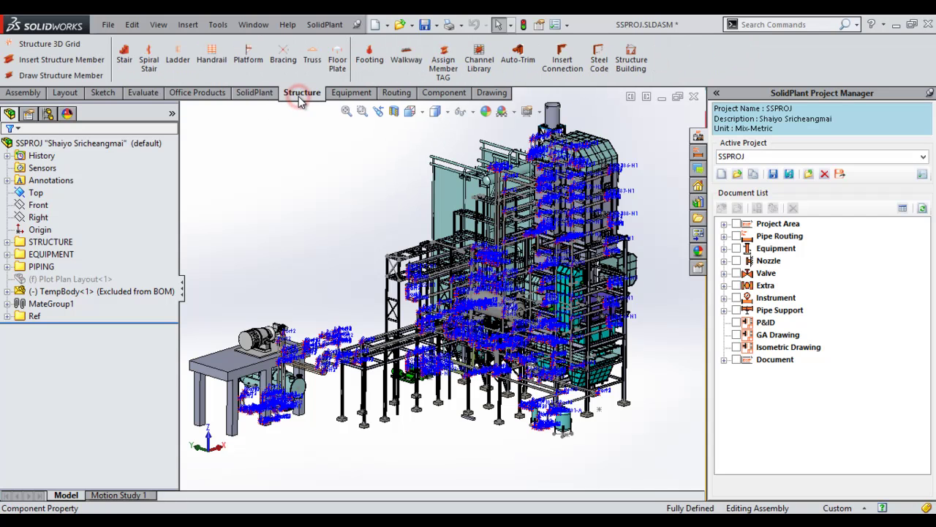
{"action": "left_click", "coordinate": [342, 96]}
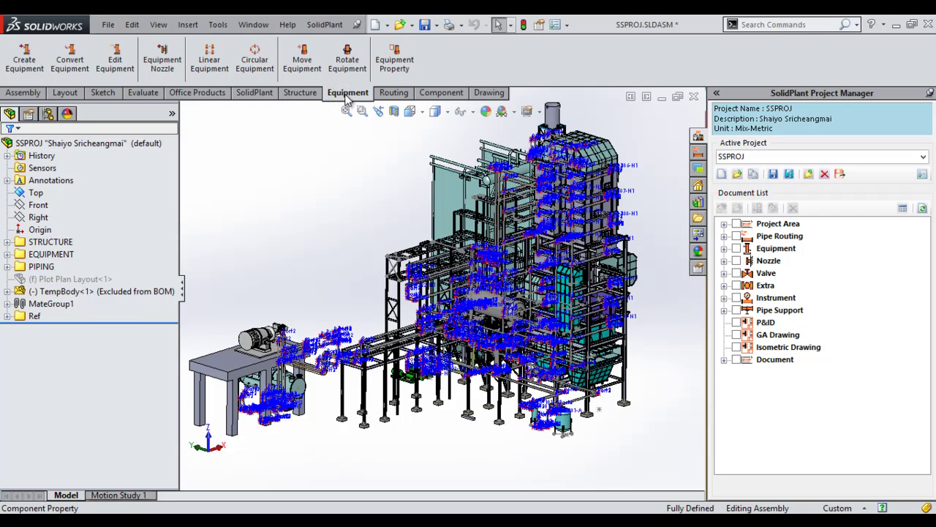
{"action": "left_click", "coordinate": [390, 95]}
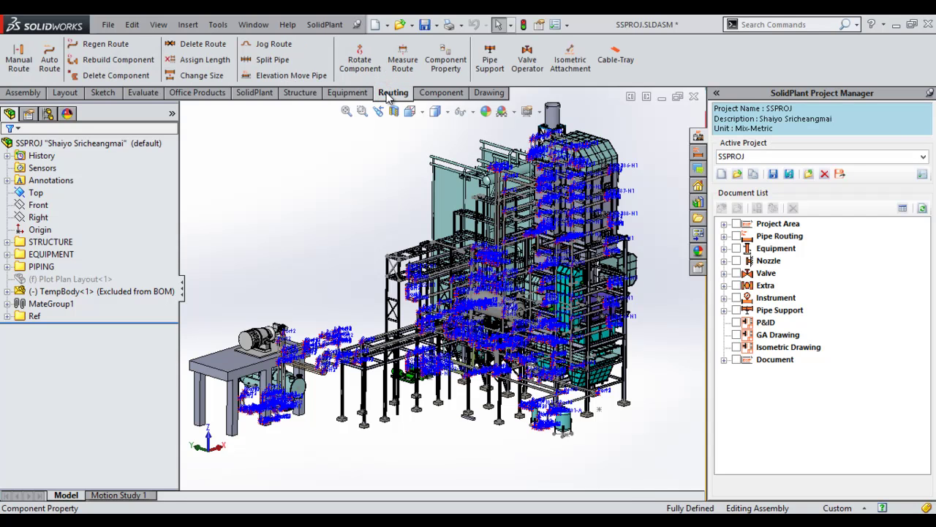
{"action": "left_click", "coordinate": [427, 97]}
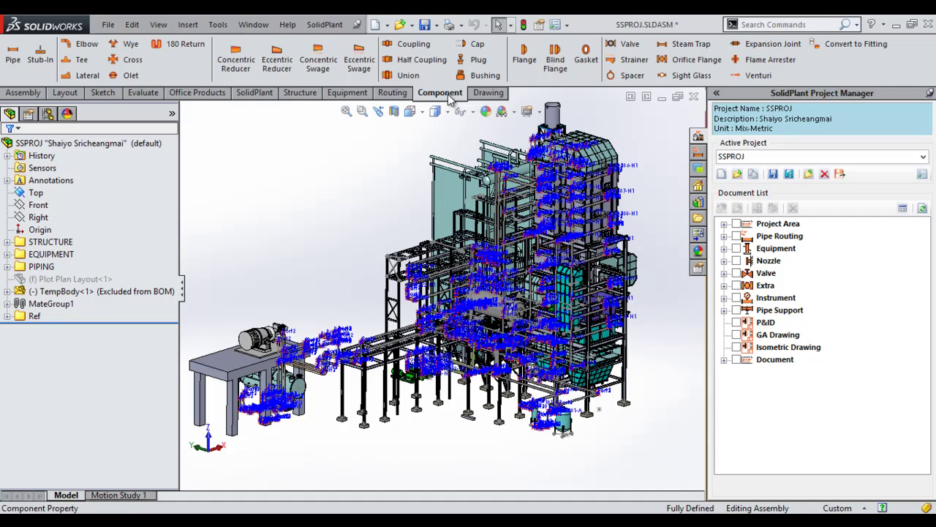
{"action": "left_click", "coordinate": [488, 93]}
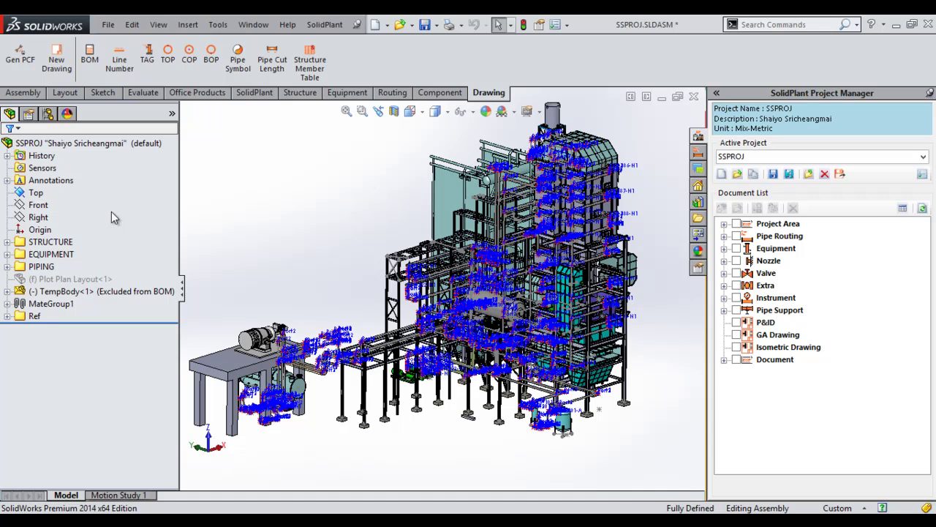
- Highlight the contents of the STRUCTURE, EQUIPMENT and PIPING folders in turn, then bring the Equipment commands back up
{"action": "left_click", "coordinate": [48, 243]}
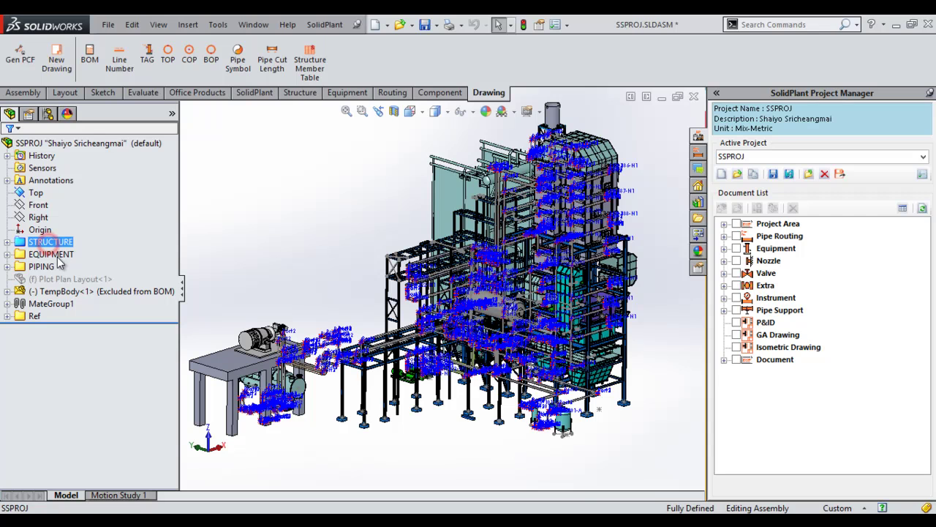
{"action": "left_click", "coordinate": [55, 255]}
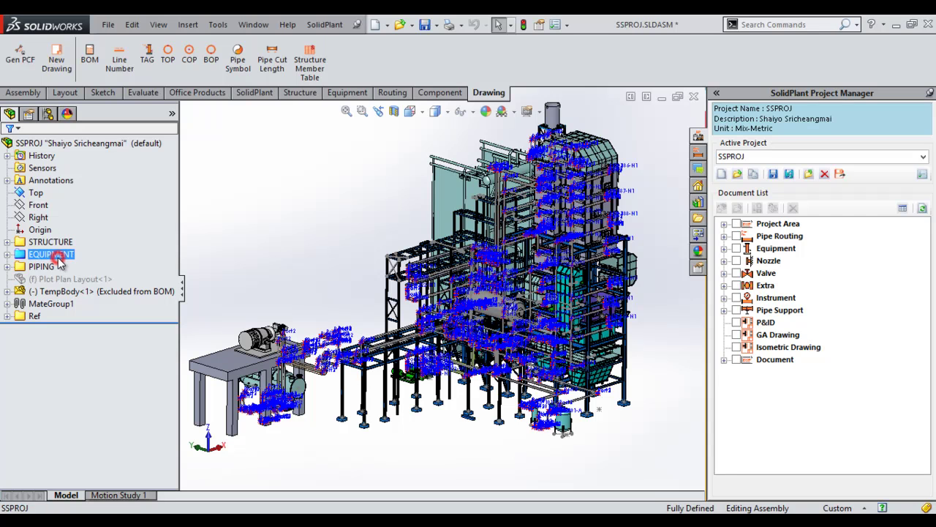
{"action": "left_click", "coordinate": [46, 269]}
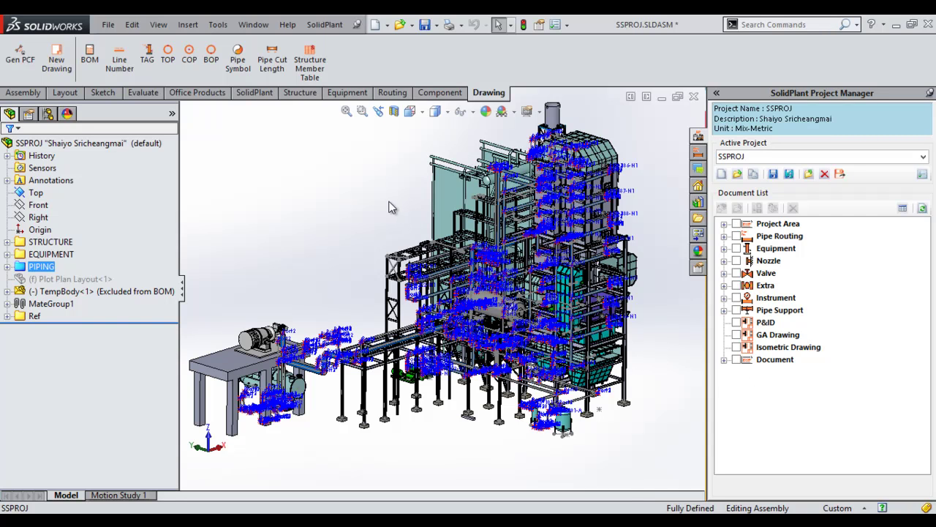
{"action": "left_click", "coordinate": [343, 95]}
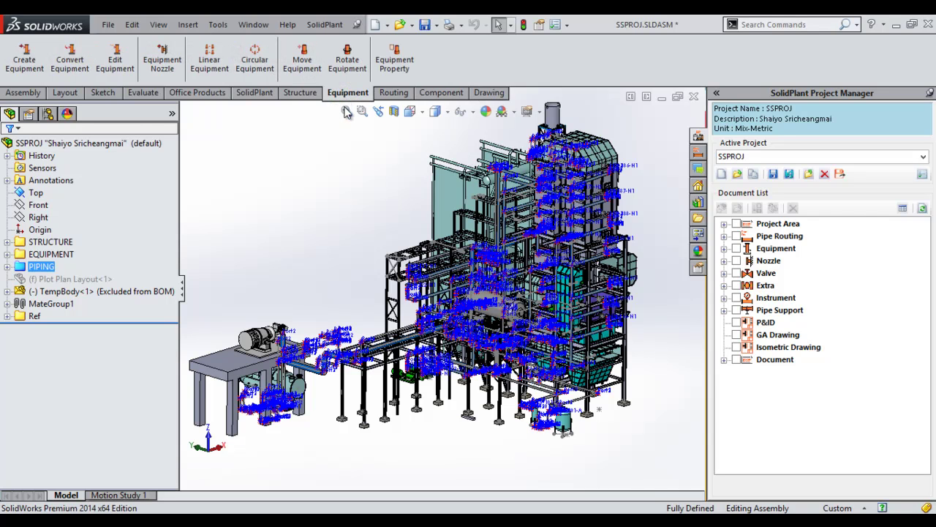
- Start creating equipment and review the dimensioned previews and models of the Heat Exchanger, Pump, Storage Tank and Vessel types
{"action": "left_click", "coordinate": [26, 68]}
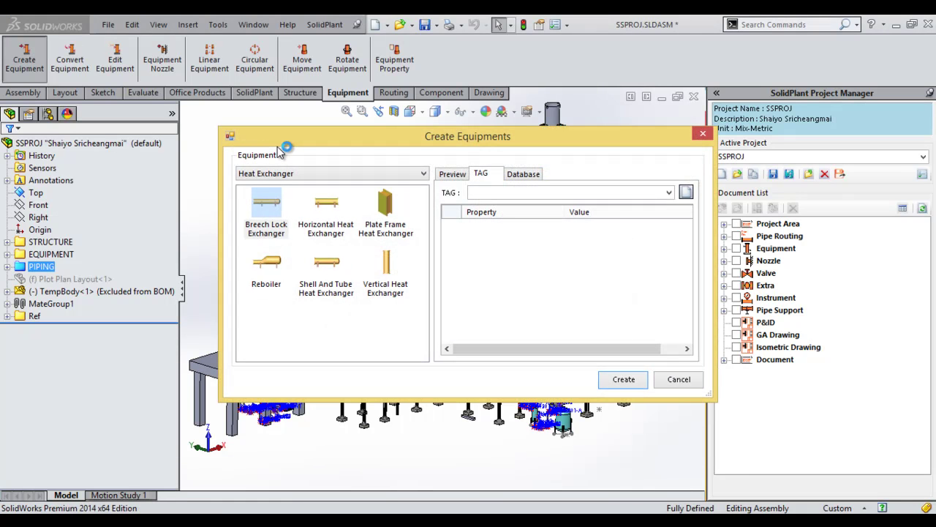
{"action": "left_click", "coordinate": [317, 176]}
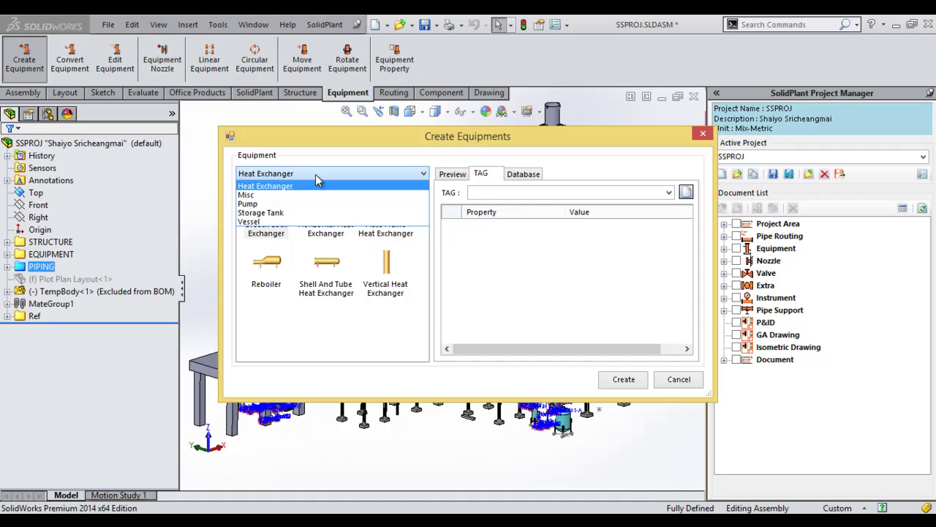
{"action": "left_click", "coordinate": [316, 175]}
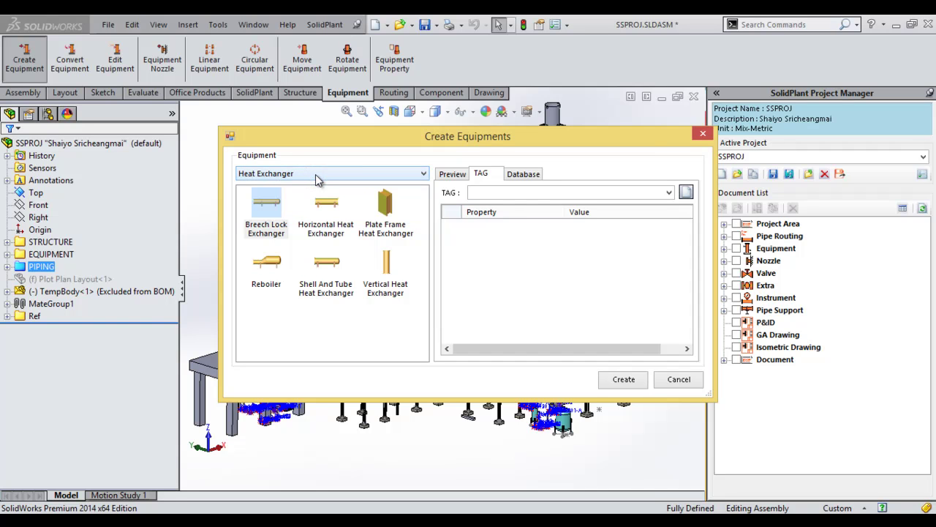
{"action": "left_click", "coordinate": [452, 176]}
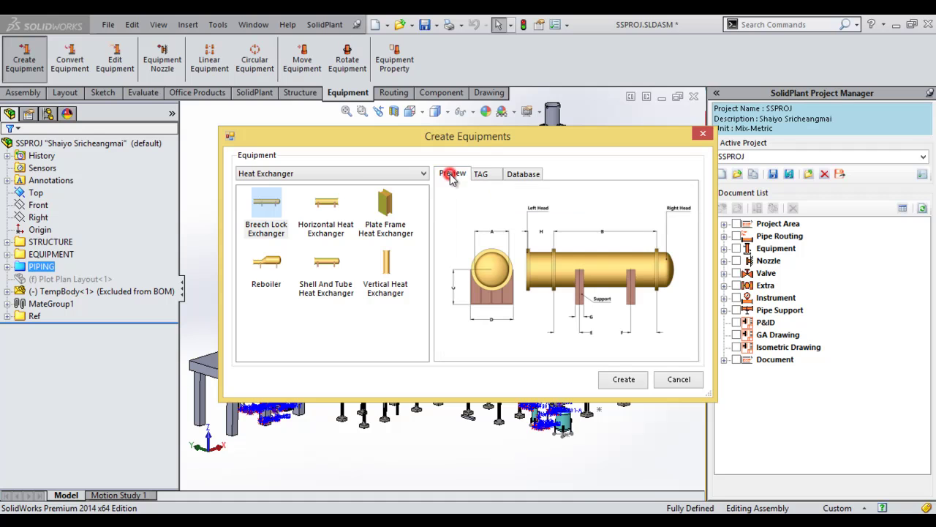
{"action": "left_click", "coordinate": [355, 179]}
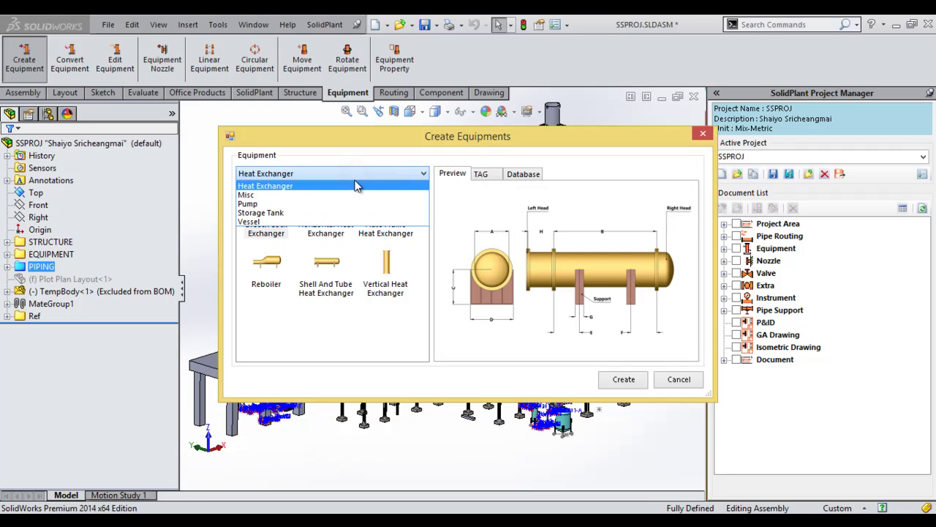
{"action": "left_click", "coordinate": [351, 205]}
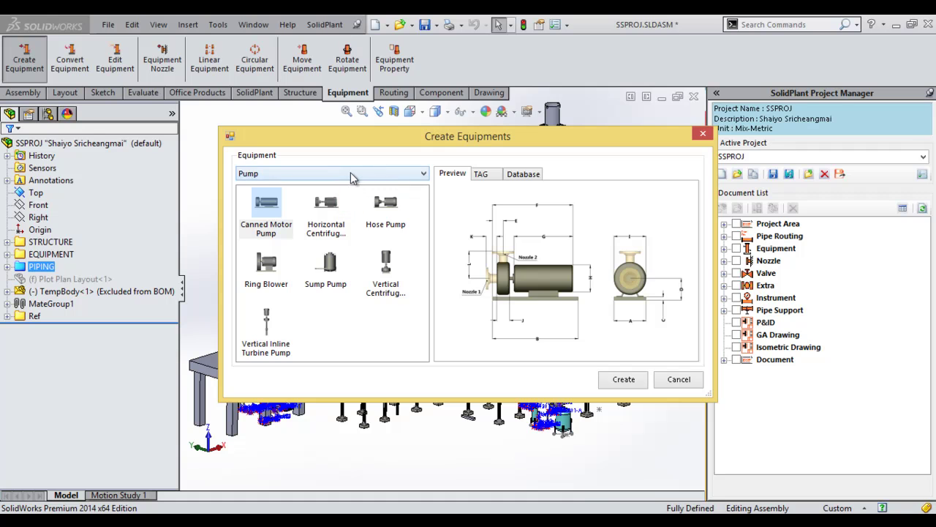
{"action": "left_click", "coordinate": [351, 172]}
{"action": "left_click", "coordinate": [343, 213]}
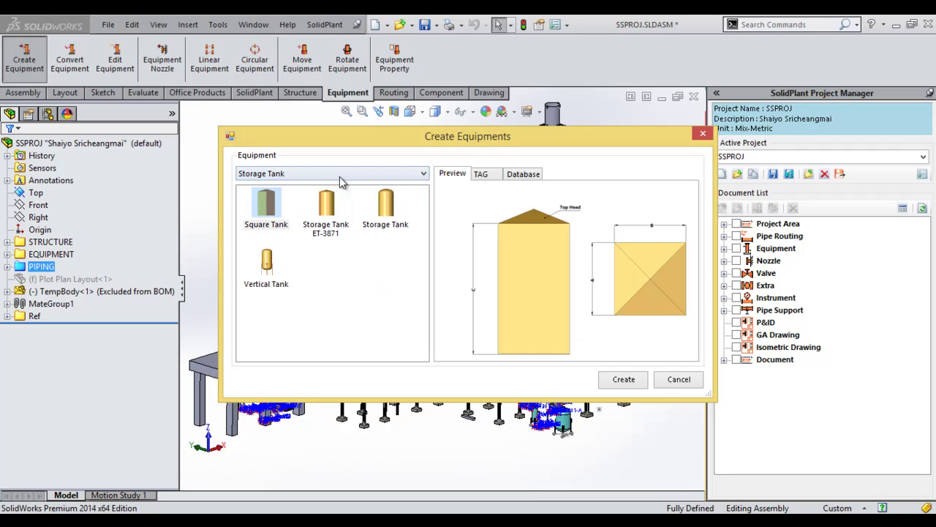
{"action": "left_click", "coordinate": [340, 174]}
{"action": "left_click", "coordinate": [336, 221]}
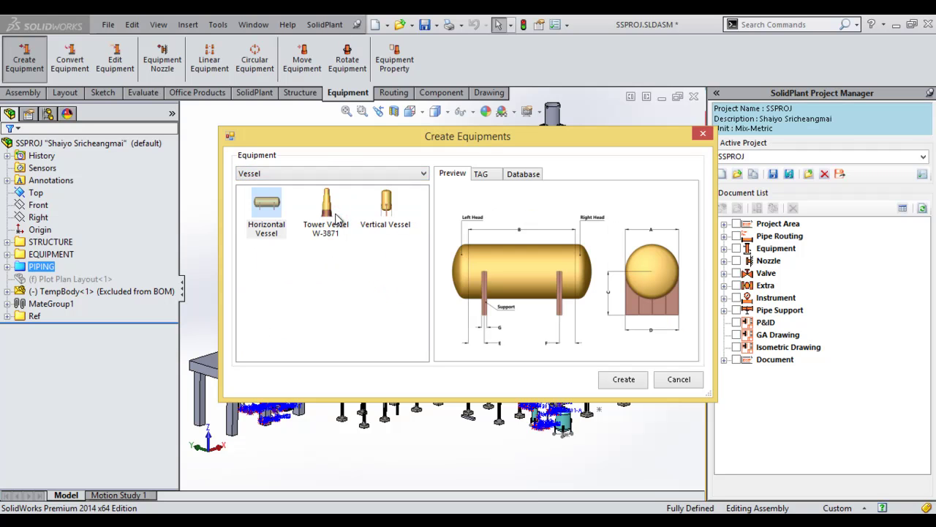
- Create a Horizontal Centrifugal Pump from the Pump category with the tag MWP-121
{"action": "left_click", "coordinate": [337, 176]}
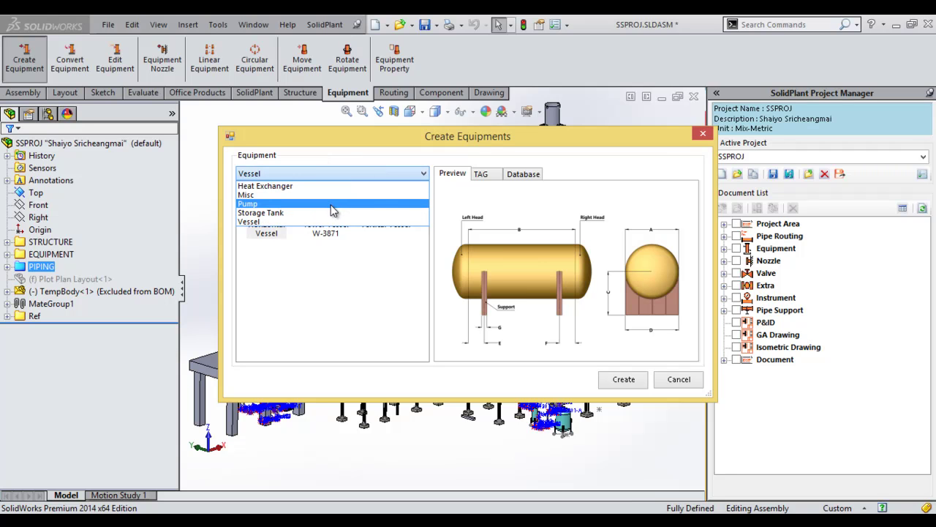
{"action": "left_click", "coordinate": [330, 210]}
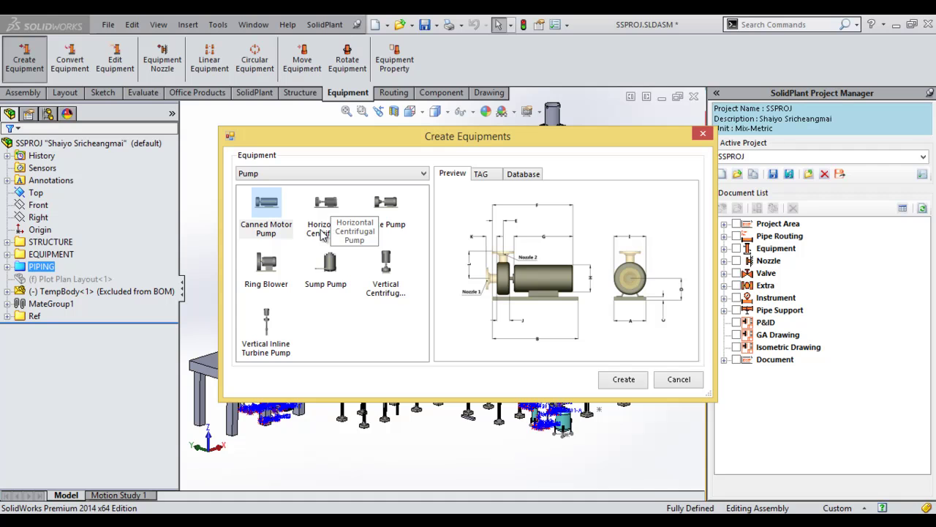
{"action": "left_click", "coordinate": [322, 232]}
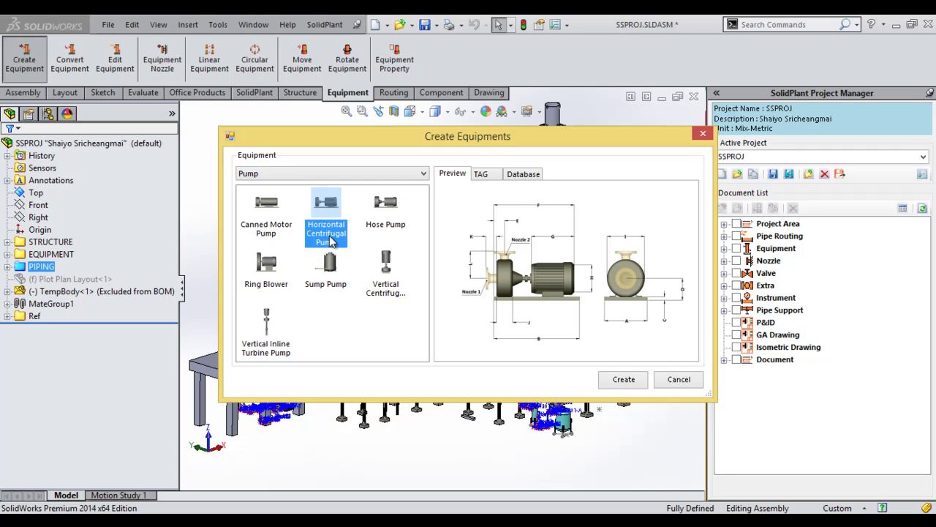
{"action": "left_click", "coordinate": [491, 177]}
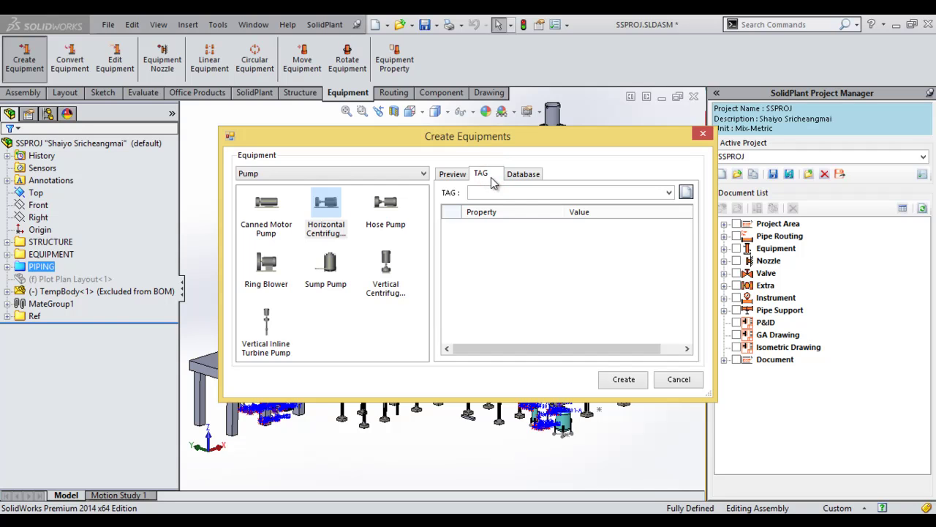
{"action": "left_click", "coordinate": [669, 193]}
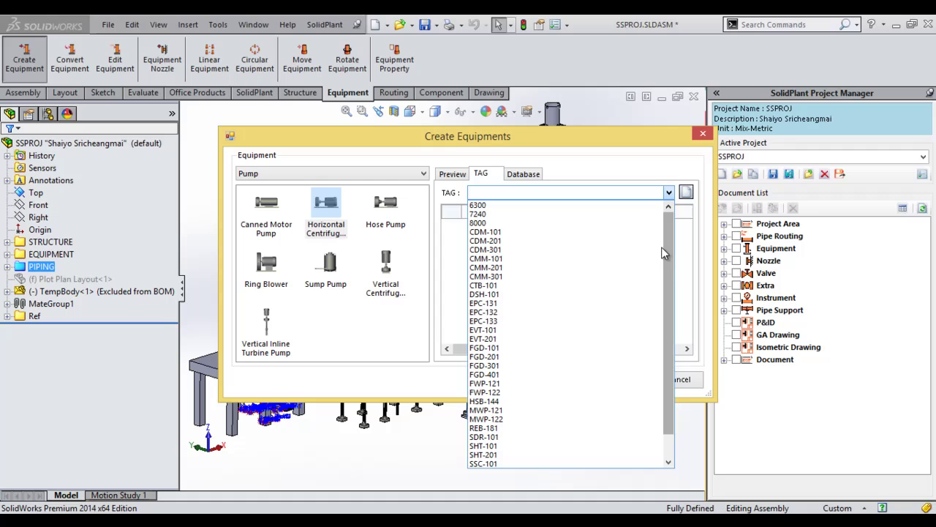
{"action": "left_click_drag", "start_coordinate": [665, 278], "coordinate": [666, 318]}
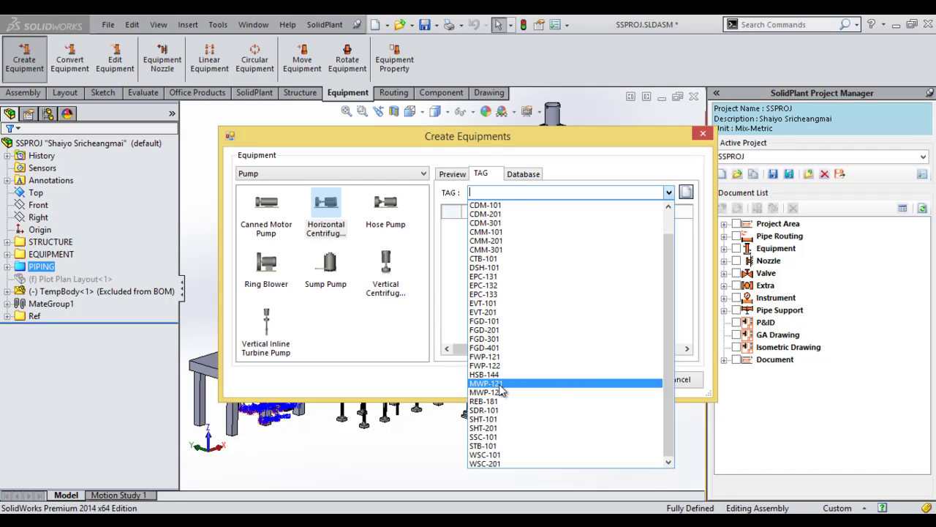
{"action": "left_click", "coordinate": [501, 387]}
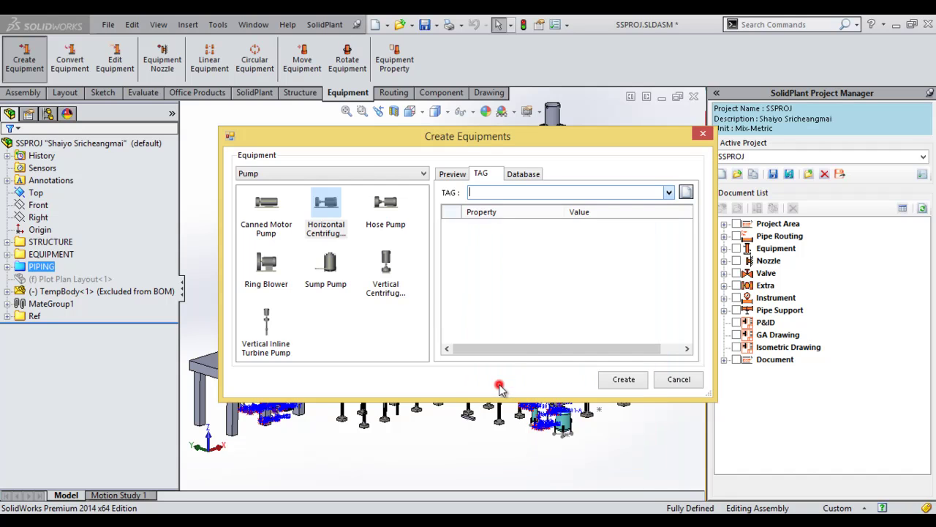
{"action": "left_click", "coordinate": [614, 379]}
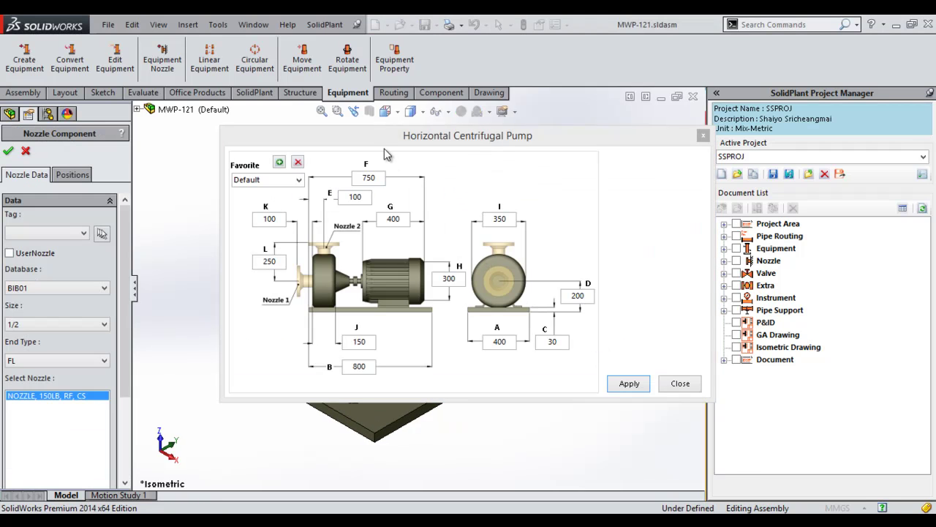
- Set the pump's dimension B to 1000 and dimension J to 200, and apply them to the model
{"action": "left_click_drag", "start_coordinate": [353, 134], "coordinate": [595, 83]}
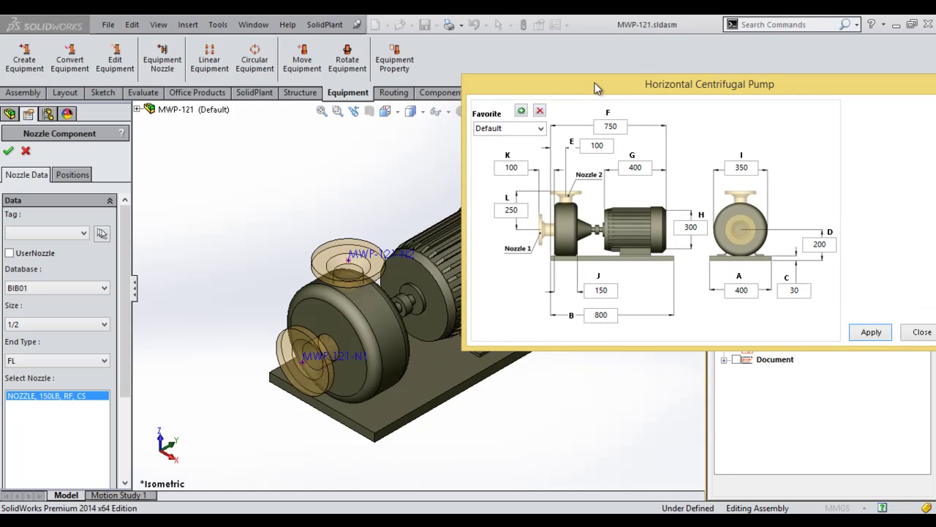
{"action": "middle_click_drag", "start_coordinate": [321, 212], "coordinate": [234, 218], "text": "ctrl"}
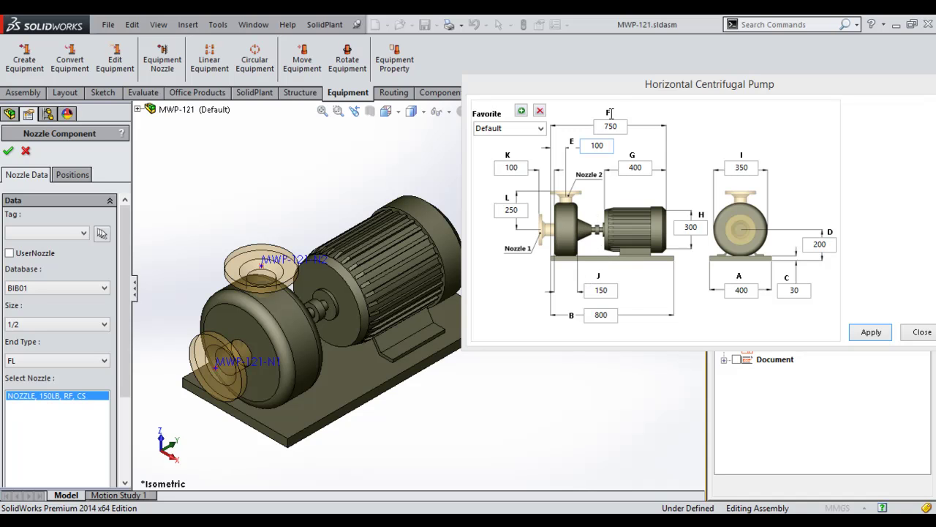
{"action": "left_click_drag", "start_coordinate": [610, 84], "coordinate": [647, 68]}
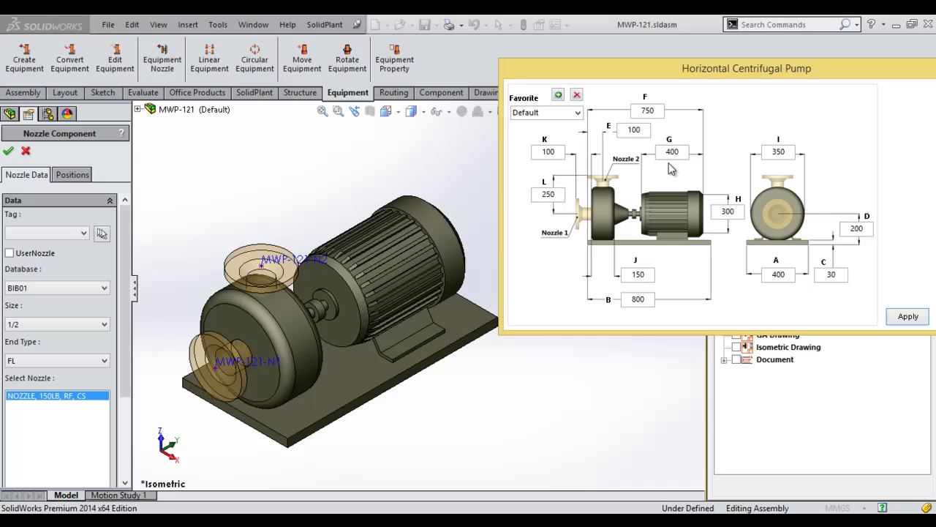
{"action": "left_click", "coordinate": [647, 300]}
{"action": "double_click", "coordinate": [644, 299]}
{"action": "type", "text": "1000"}
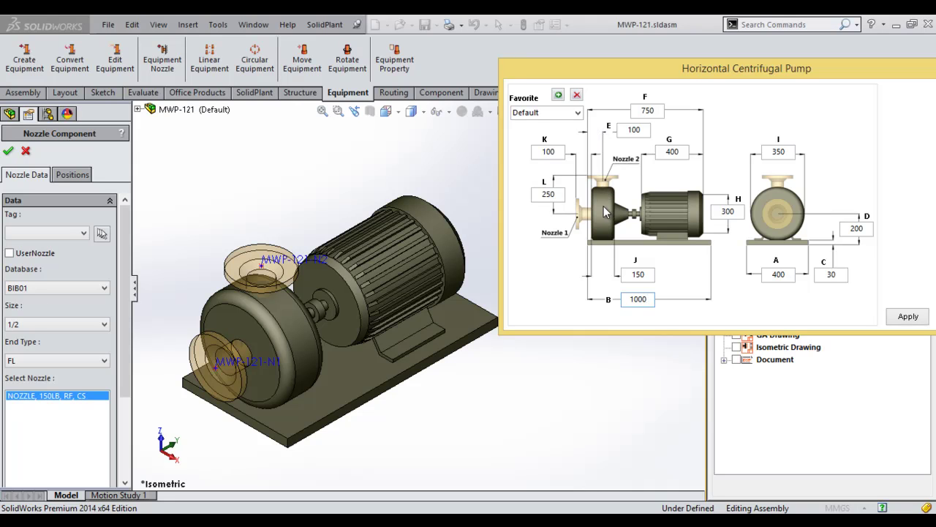
{"action": "double_click", "coordinate": [647, 275]}
{"action": "type", "text": "200"}
{"action": "left_click_drag", "start_coordinate": [794, 72], "coordinate": [764, 63]}
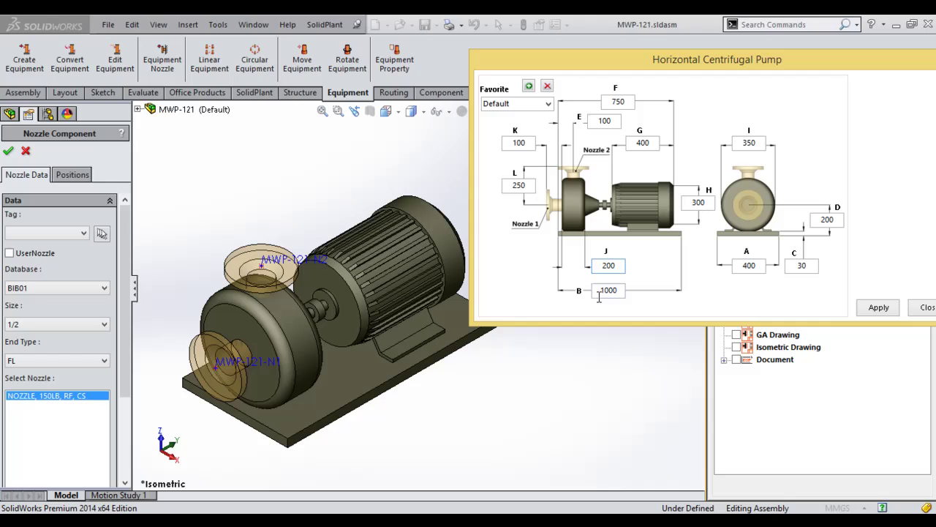
{"action": "left_click", "coordinate": [879, 307]}
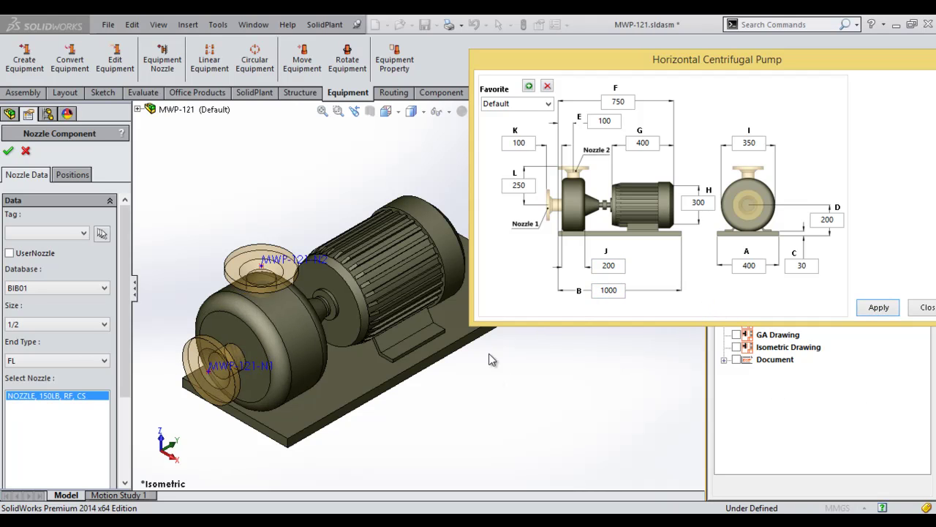
{"action": "left_click_drag", "start_coordinate": [550, 60], "coordinate": [606, 71]}
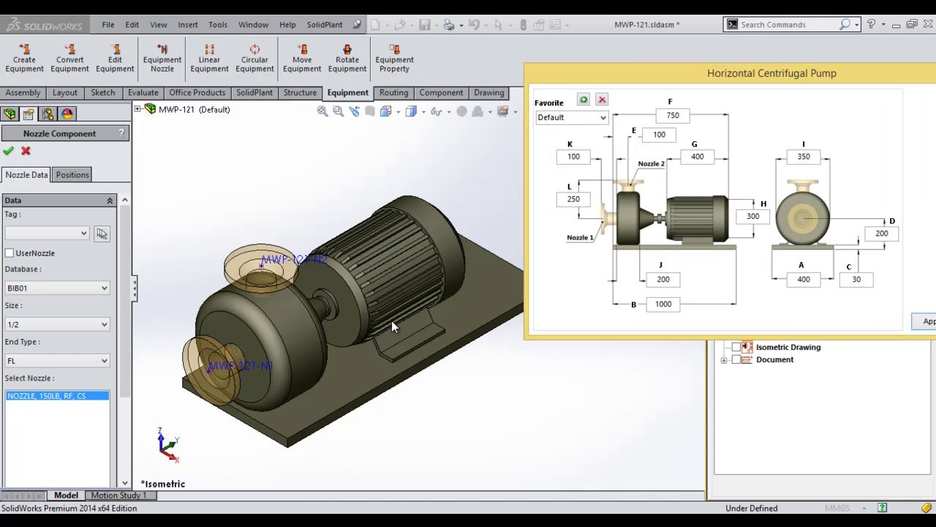
- Load the Pump_demo favorite dimensions for the pump and close its dimension settings
{"action": "left_click", "coordinate": [602, 118]}
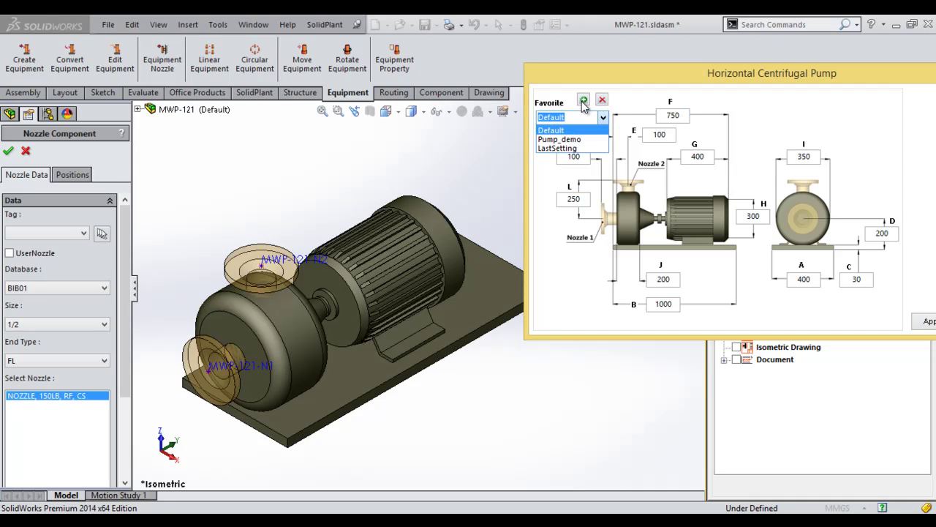
{"action": "left_click", "coordinate": [582, 139]}
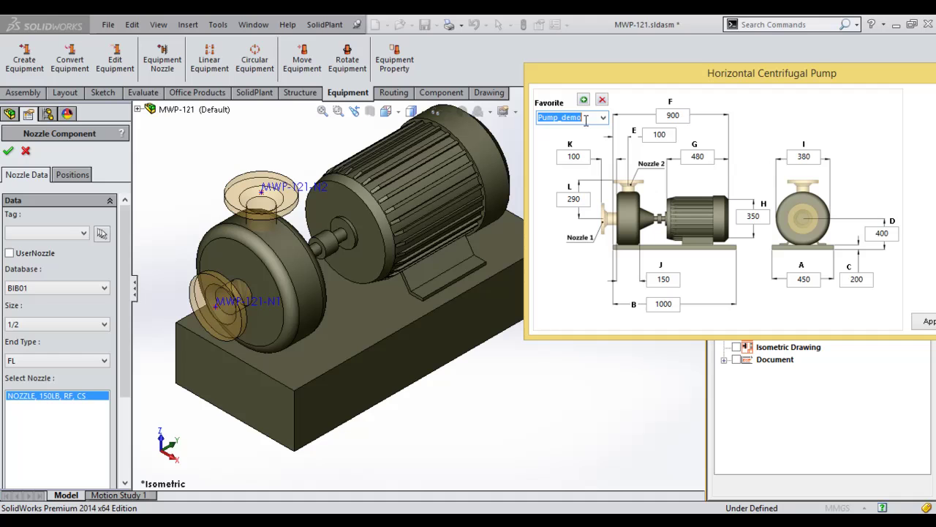
{"action": "left_click", "coordinate": [590, 119]}
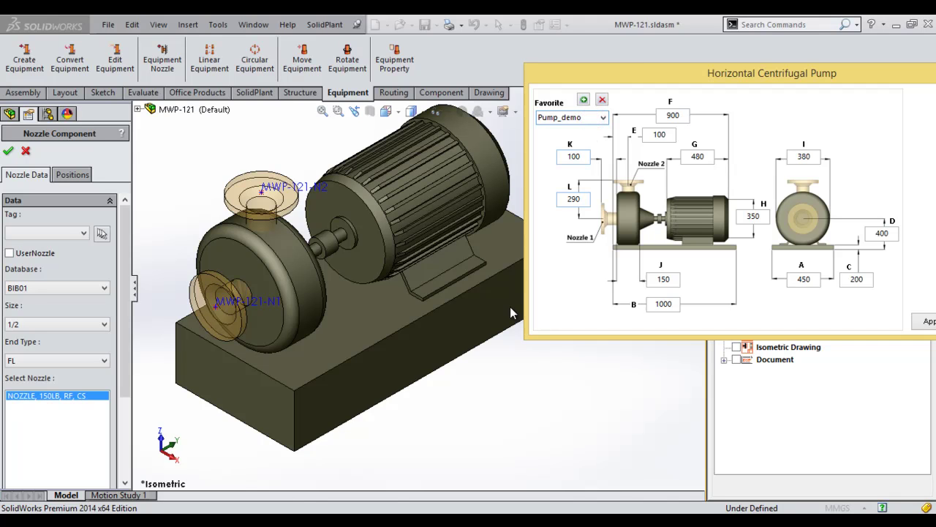
{"action": "left_click", "coordinate": [479, 411]}
{"action": "scroll", "coordinate": [468, 347], "scroll_direction": "up", "scroll_amount": 2}
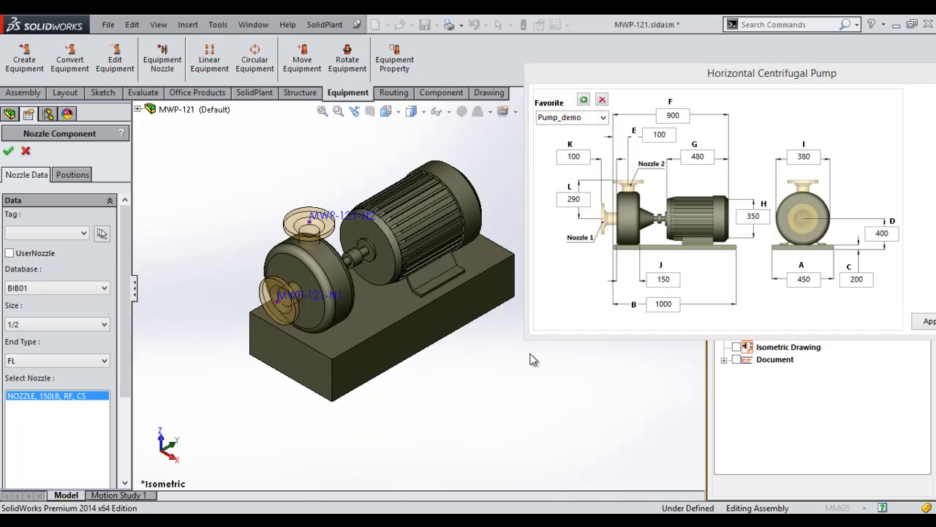
{"action": "middle_click_drag", "start_coordinate": [534, 360], "coordinate": [479, 363], "text": "ctrl"}
{"action": "left_click_drag", "start_coordinate": [624, 78], "coordinate": [569, 77]}
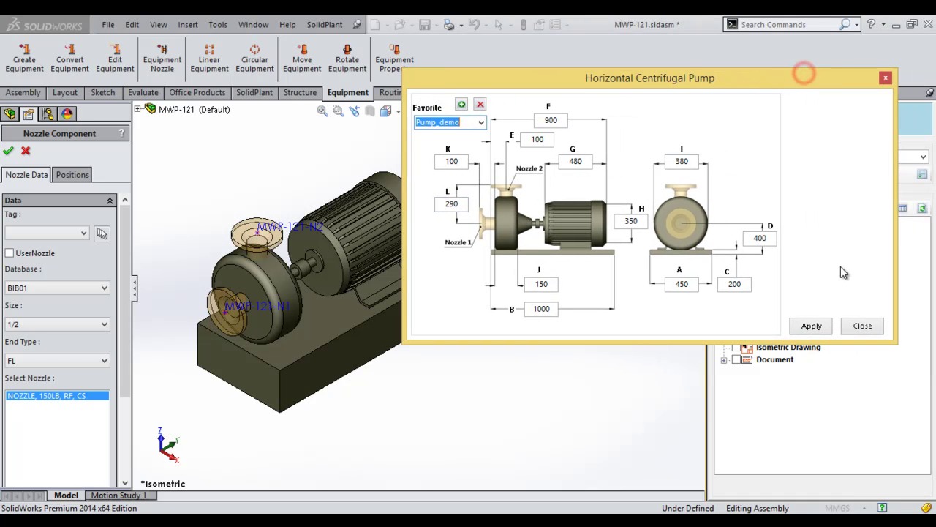
{"action": "left_click", "coordinate": [861, 324]}
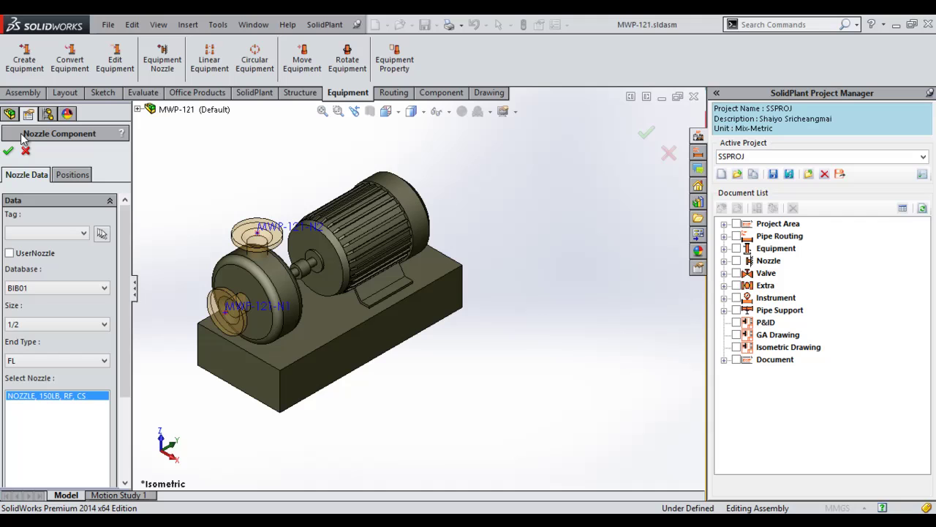
- Assign the tags MWP-121-N1 and MWP-121-N2 to the pump's two nozzles, and close the pump assembly with all modified documents saved
{"action": "left_click", "coordinate": [84, 232]}
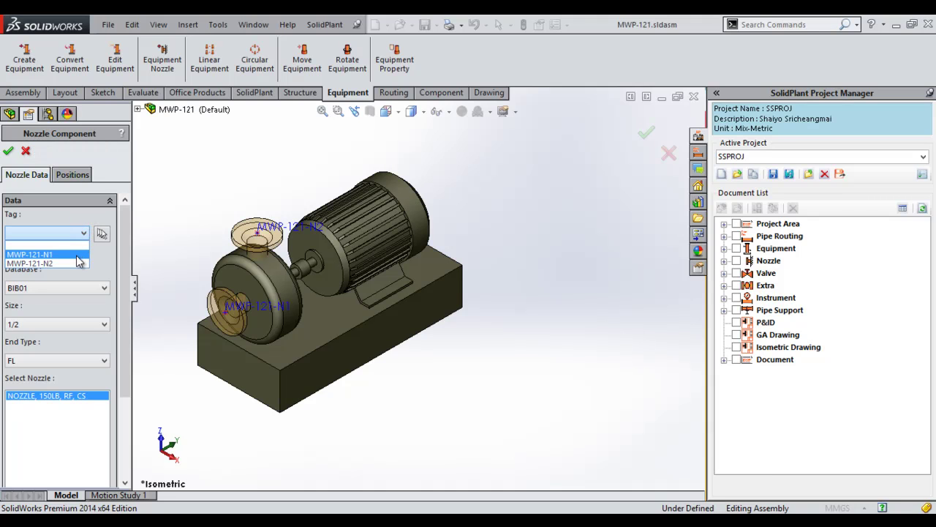
{"action": "left_click", "coordinate": [77, 255]}
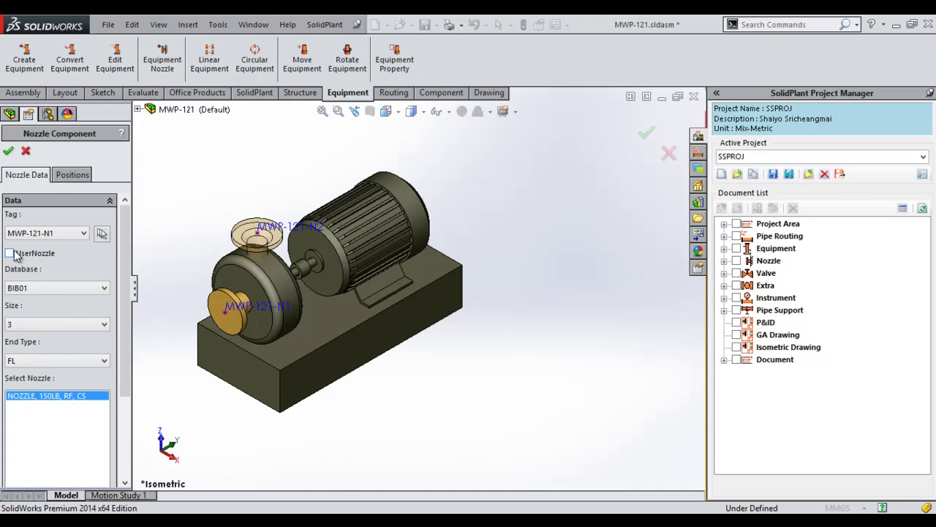
{"action": "left_click", "coordinate": [63, 233]}
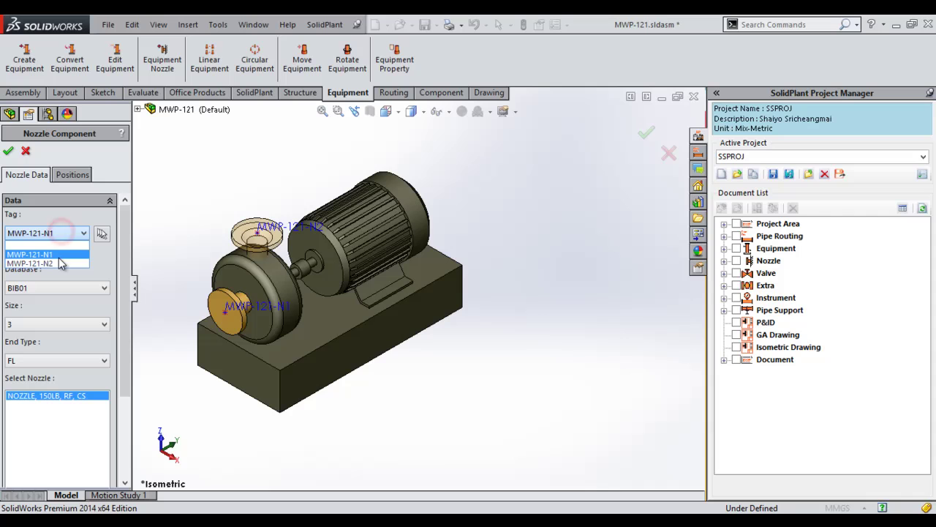
{"action": "left_click", "coordinate": [59, 256]}
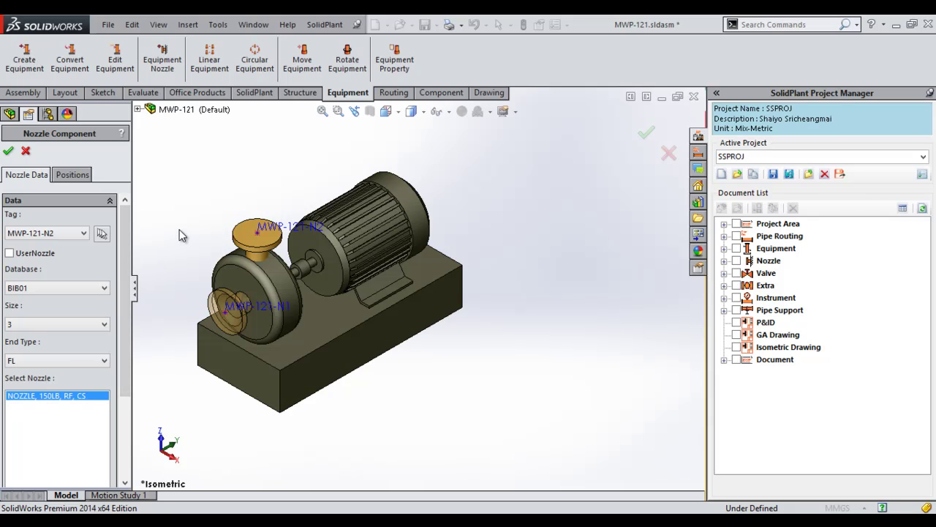
{"action": "left_click", "coordinate": [646, 134]}
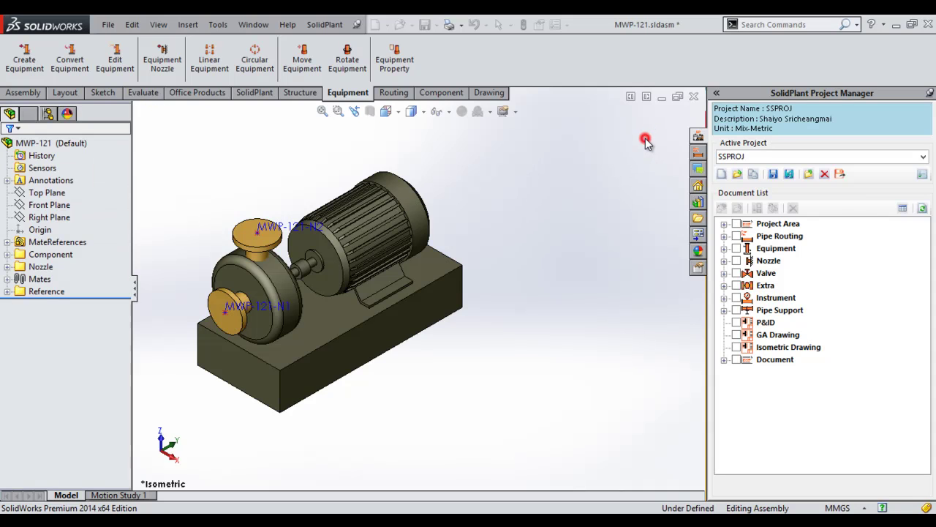
{"action": "left_click", "coordinate": [695, 97]}
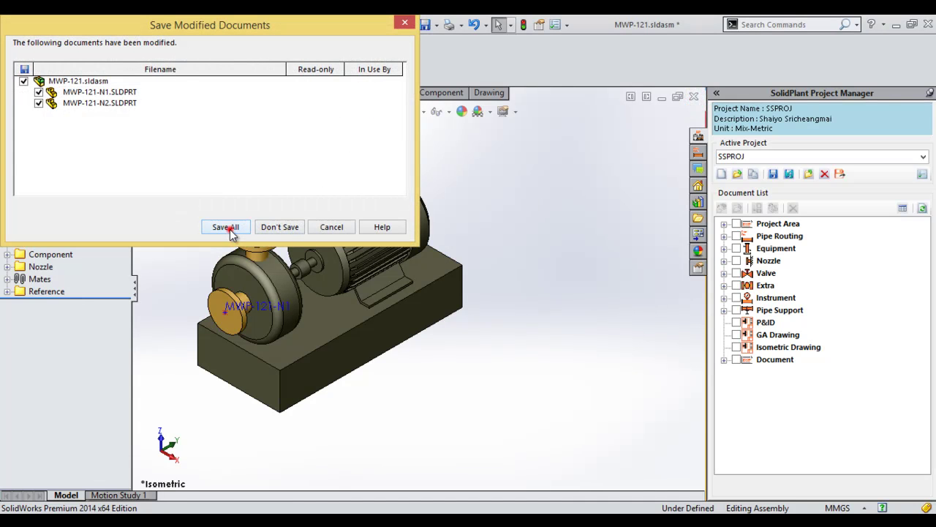
{"action": "left_click", "coordinate": [225, 227]}
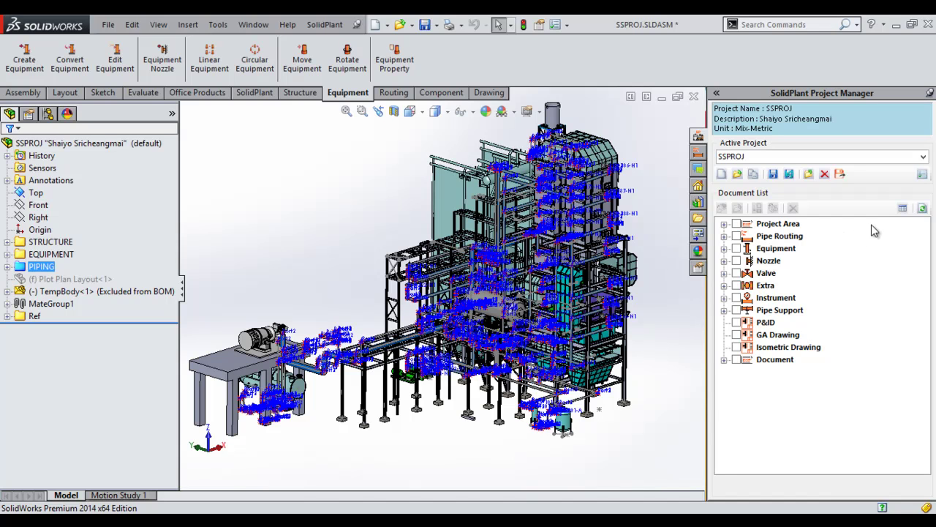
- Refresh the project's document list and select the pump MWP-121 among the equipment
{"action": "left_click", "coordinate": [922, 210]}
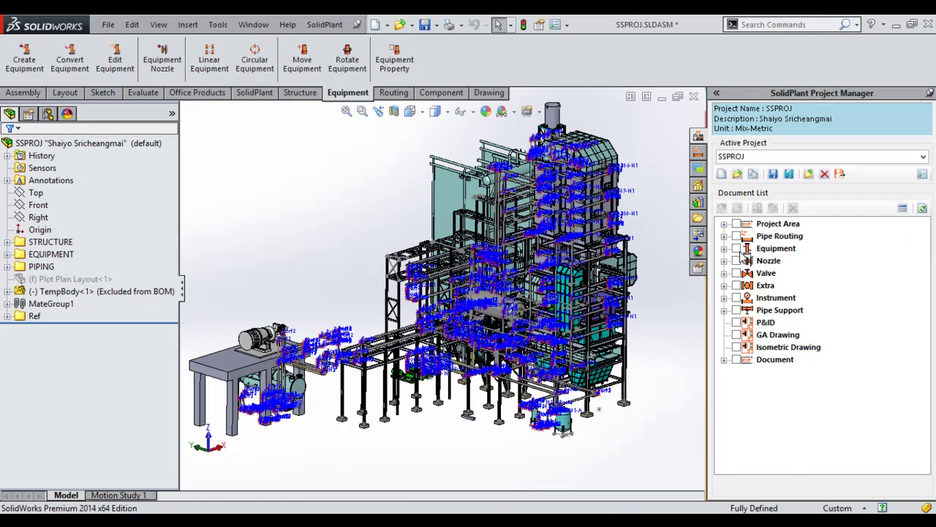
{"action": "left_click", "coordinate": [724, 248]}
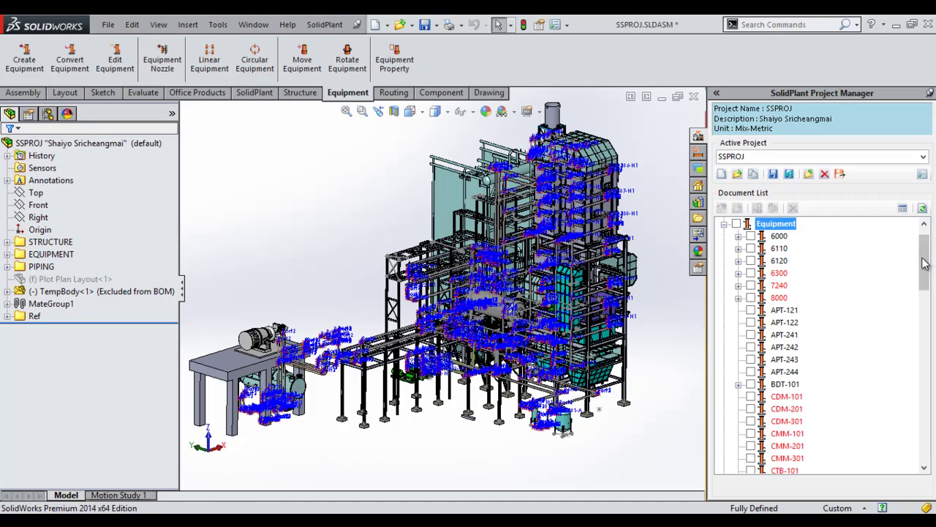
{"action": "left_click_drag", "start_coordinate": [925, 243], "coordinate": [934, 375]}
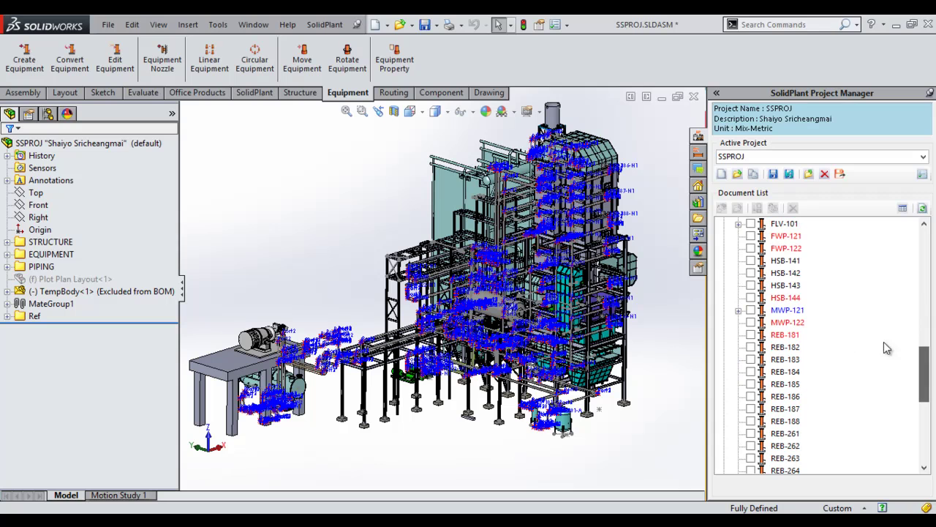
{"action": "left_click", "coordinate": [788, 311]}
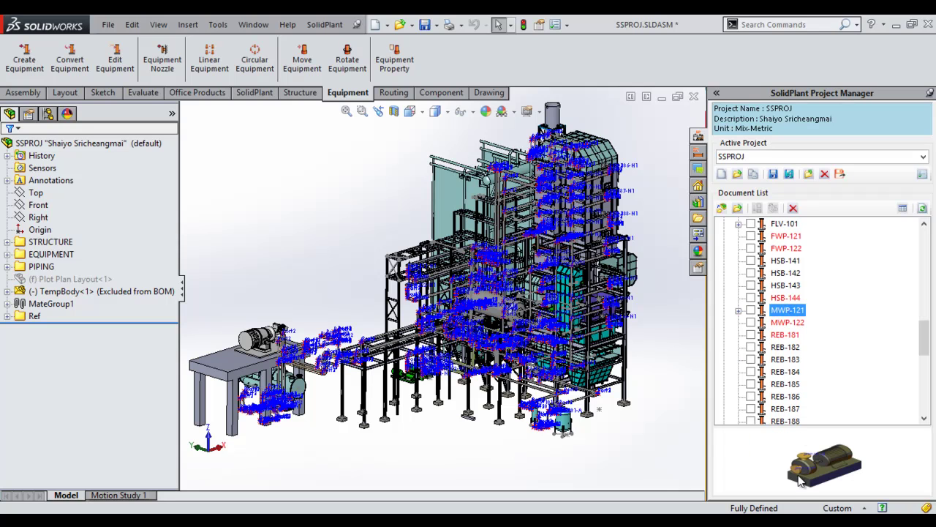